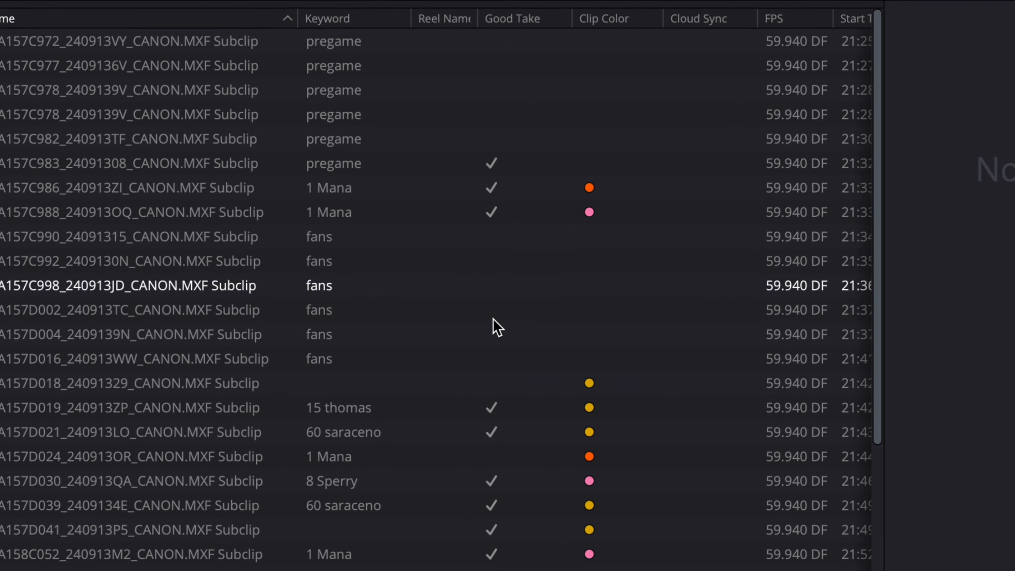
# Mark the D024_240913OR_CANON.MXF subclip as a good take.
pyautogui.click(492, 412)
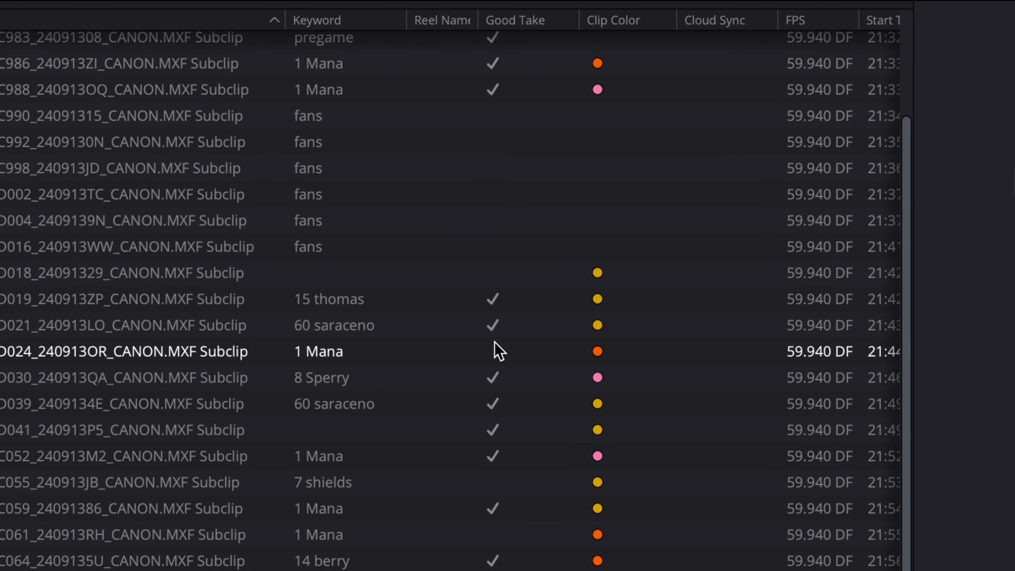
pyautogui.scroll(-3, 499, 350)
pyautogui.click(497, 351)
pyautogui.scroll(3, 495, 348)
pyautogui.click(494, 344)
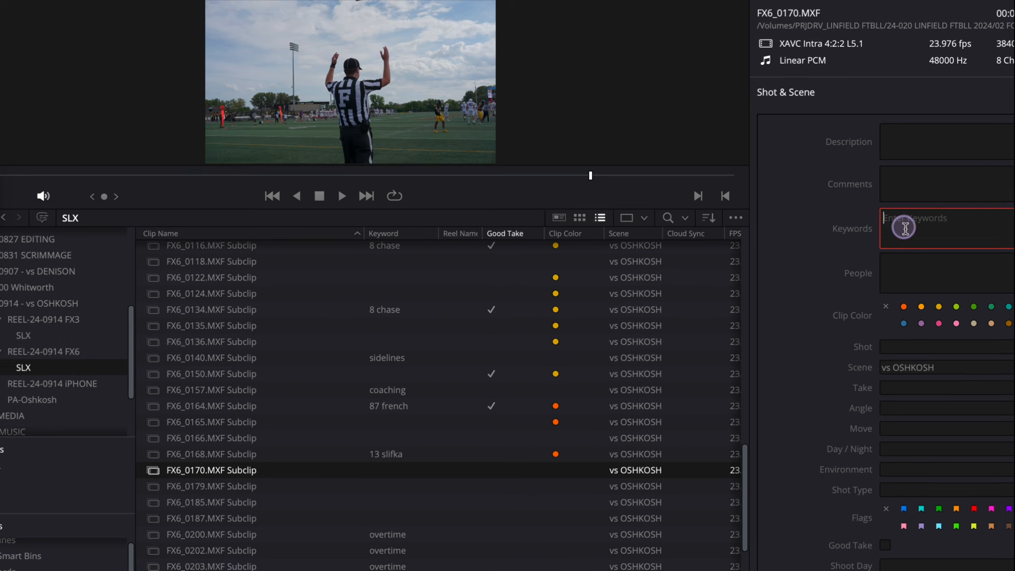
# Tag the FX6_0170.MXF subclip with the existing keyword for player number 16.
pyautogui.write('16')
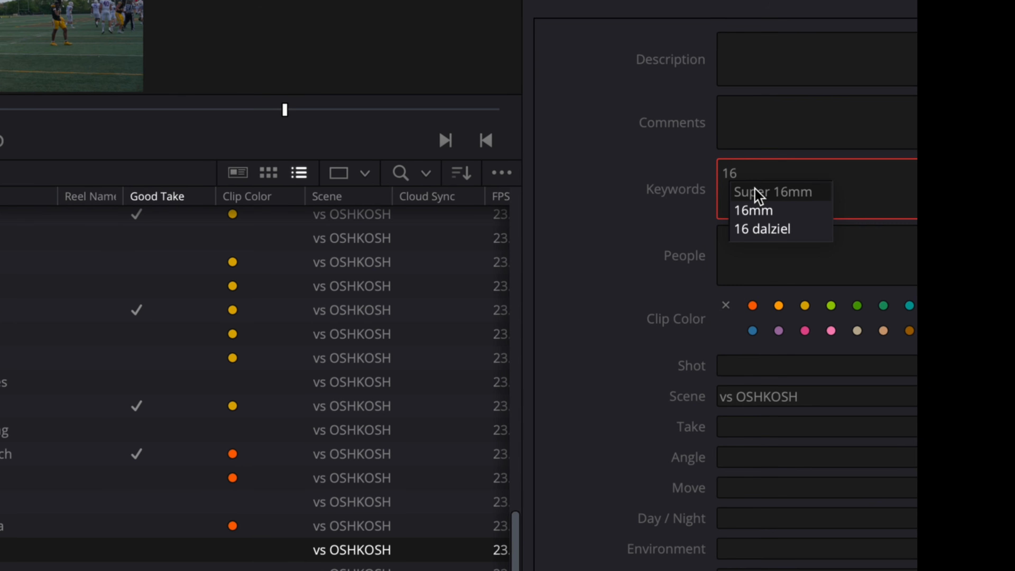
pyautogui.click(778, 232)
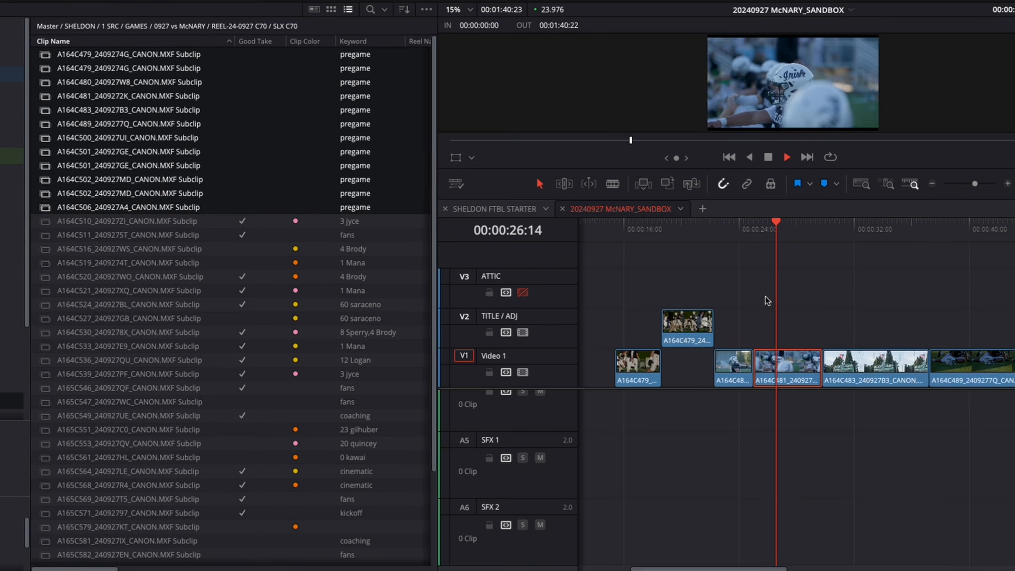
pyautogui.click(808, 222)
pyautogui.press('space')
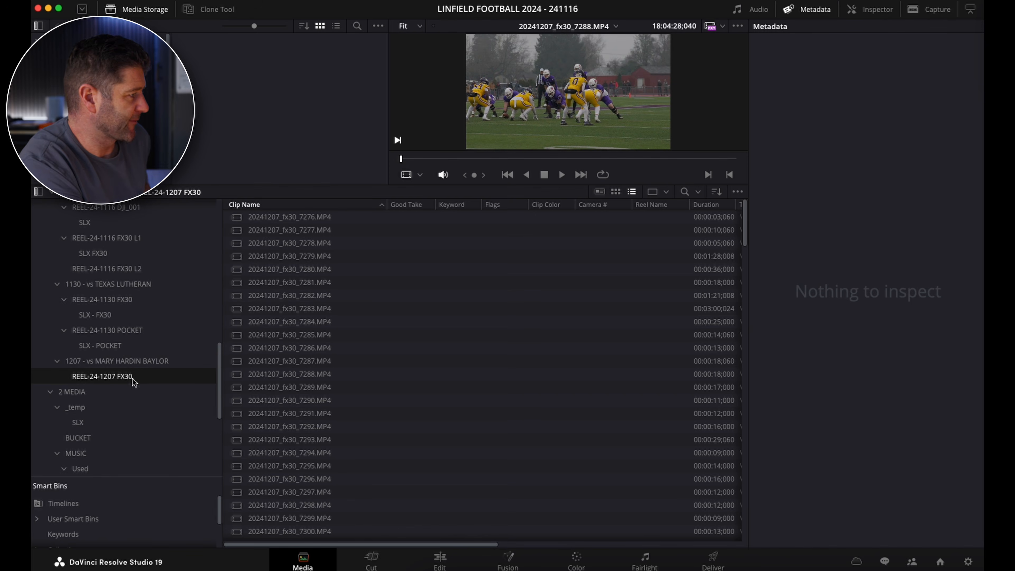
# Set the scene to vs UMHB for all clips in the REEL-24-1207 FX30 bin and save the metadata.
pyautogui.click(140, 362)
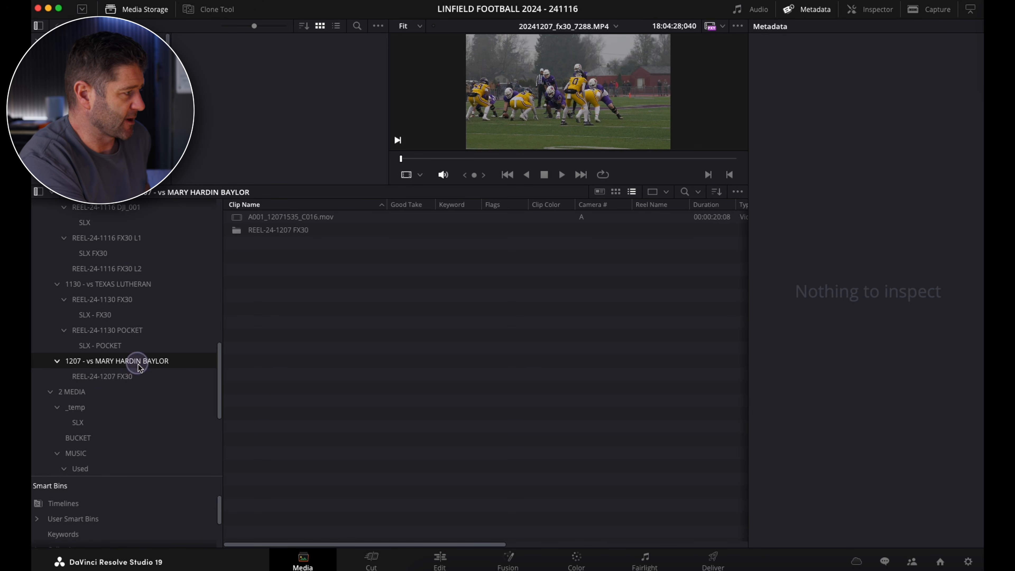
pyautogui.click(131, 376)
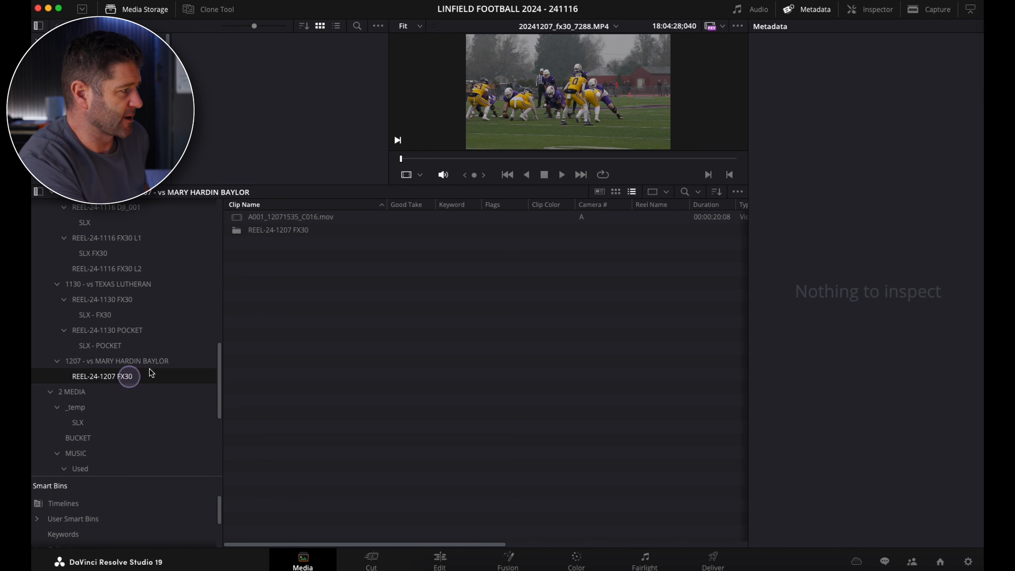
pyautogui.click(314, 322)
pyautogui.press('super+a')
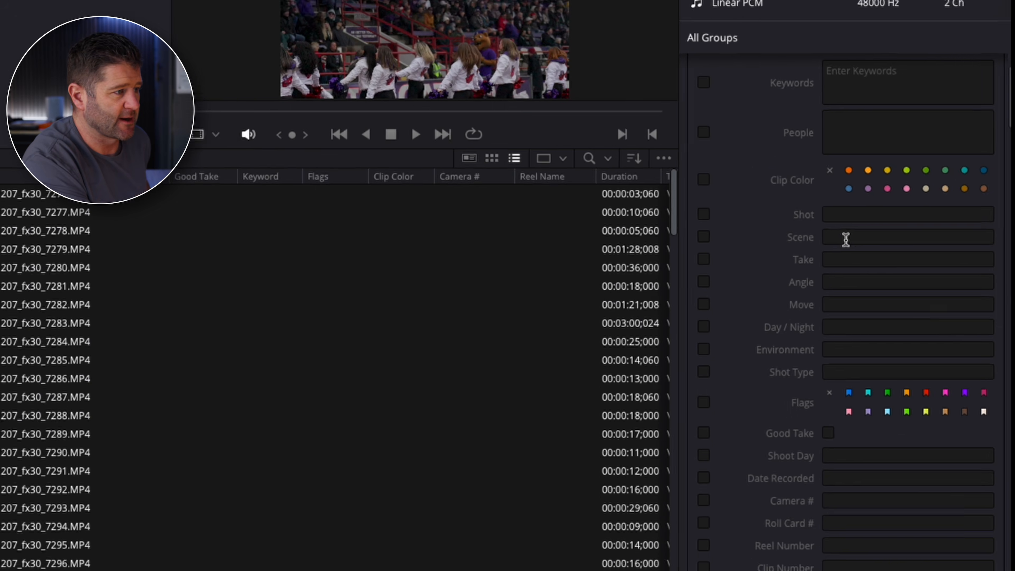
pyautogui.click(867, 248)
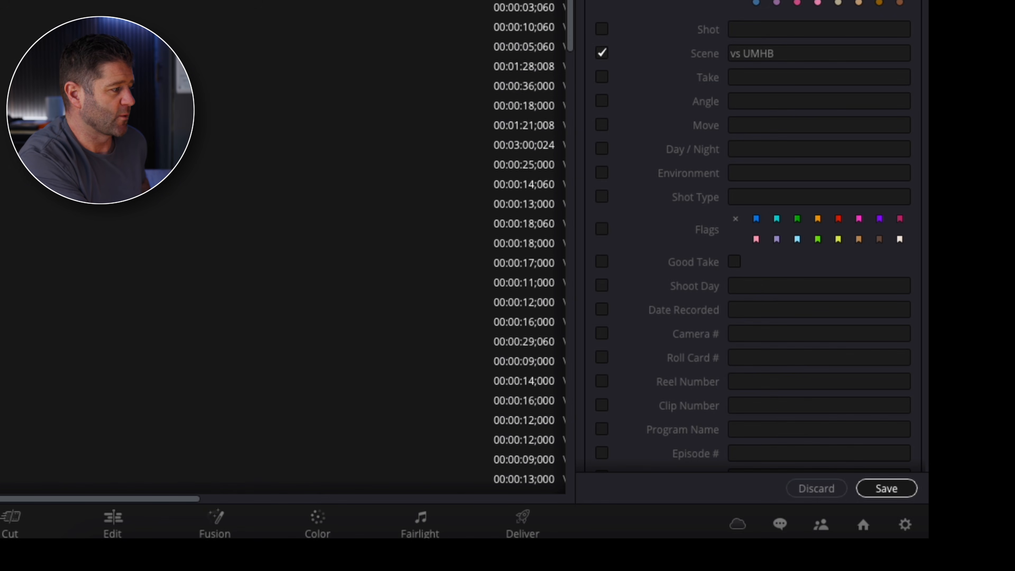
pyautogui.click(887, 489)
# Set the camera number of all selected clips to FX30 and save the metadata.
pyautogui.click(754, 331)
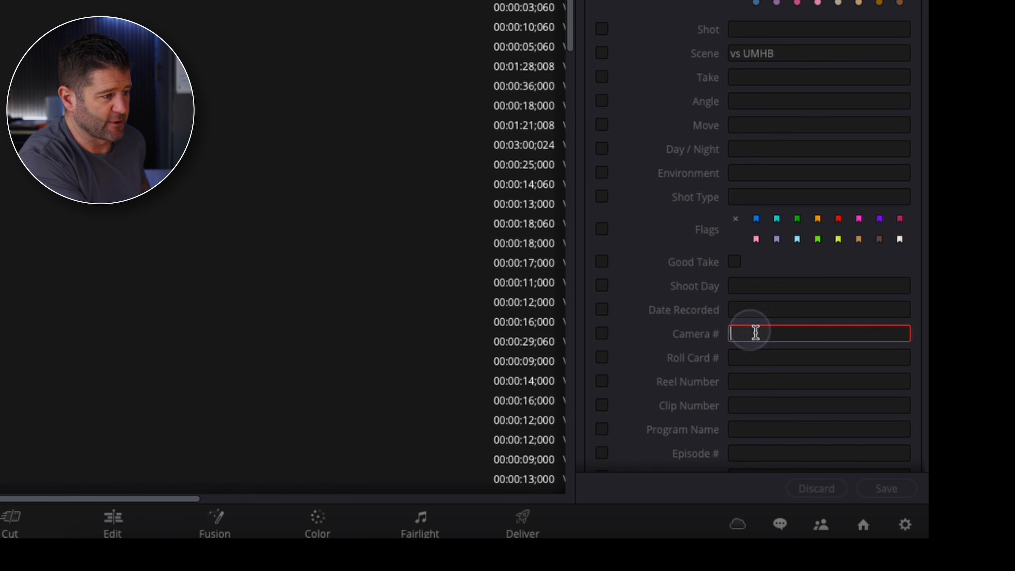
pyautogui.write('FX30')
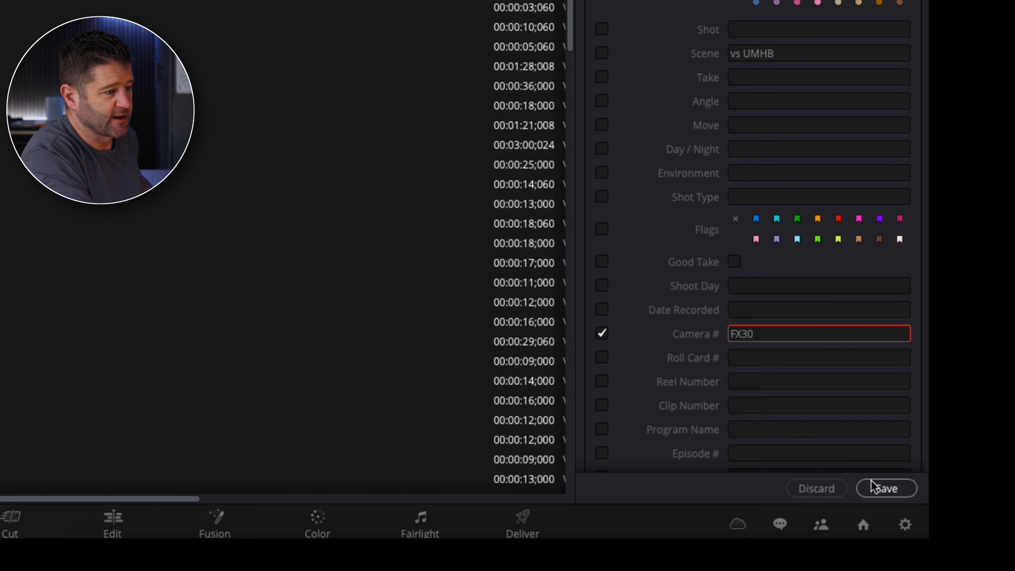
pyautogui.click(872, 486)
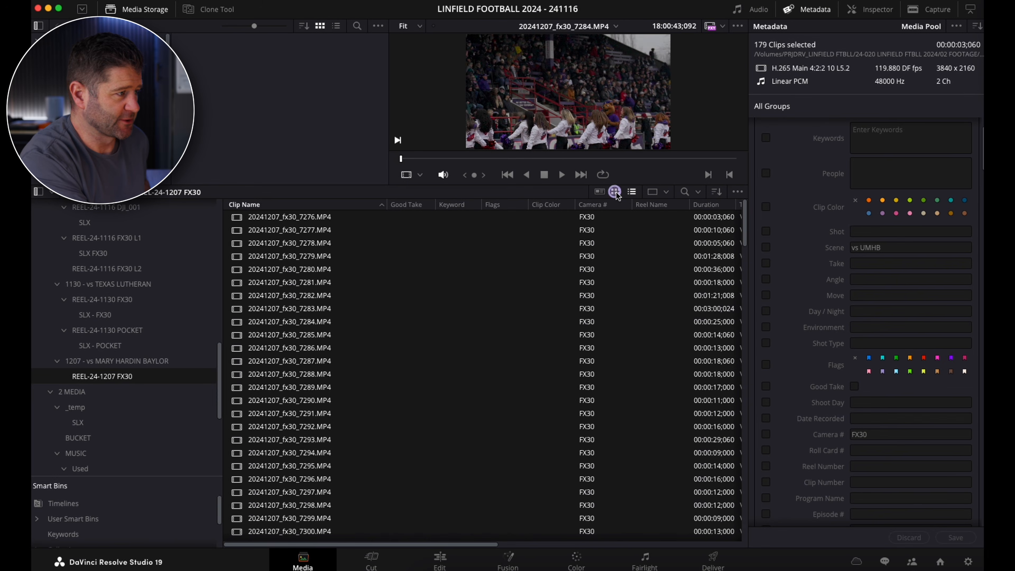
# Show the bin as thumbnails and tag clips 20241207_fx30_7276.MP4 through 20241207_fx30_7284.MP4 with the keyword pregame.
pyautogui.click(616, 192)
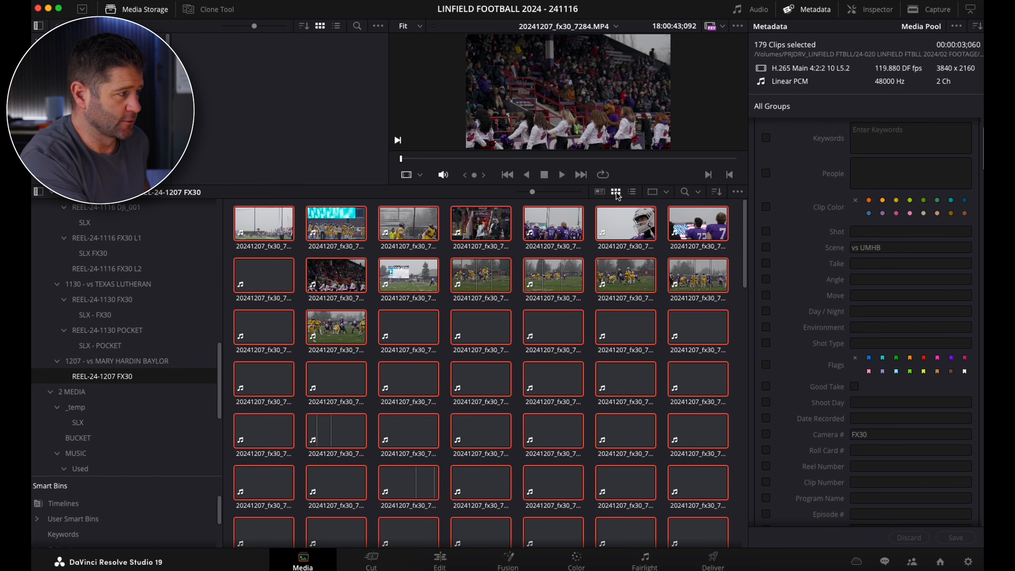
pyautogui.click(364, 286)
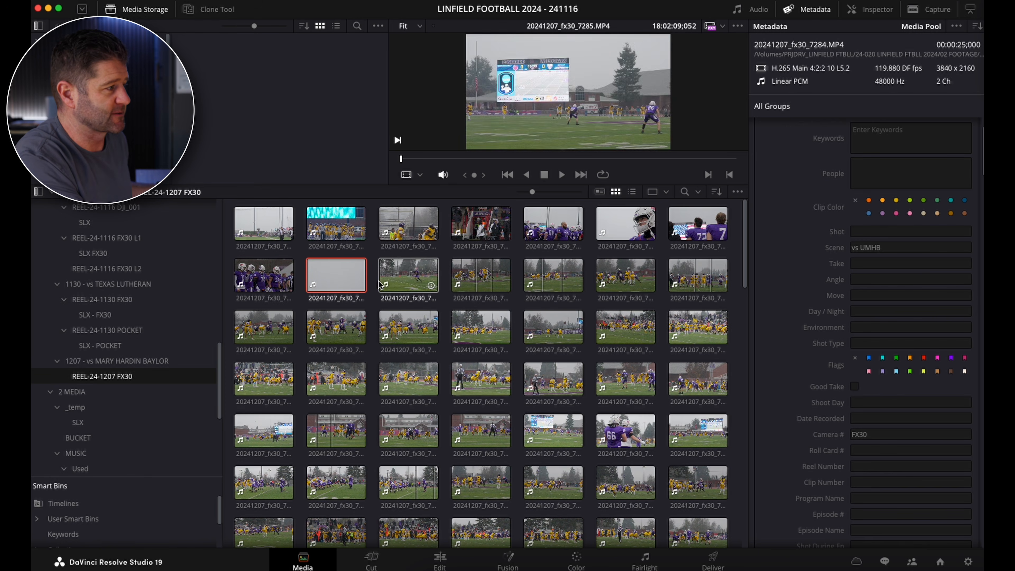
pyautogui.click(356, 285)
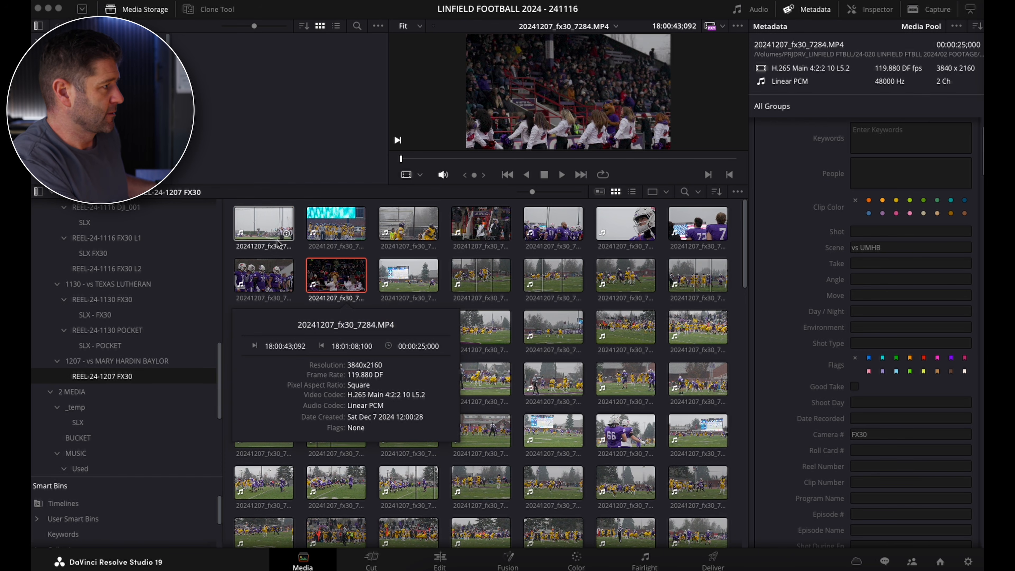
pyautogui.keyDown('shift'); pyautogui.click(268, 231); pyautogui.keyUp('shift')
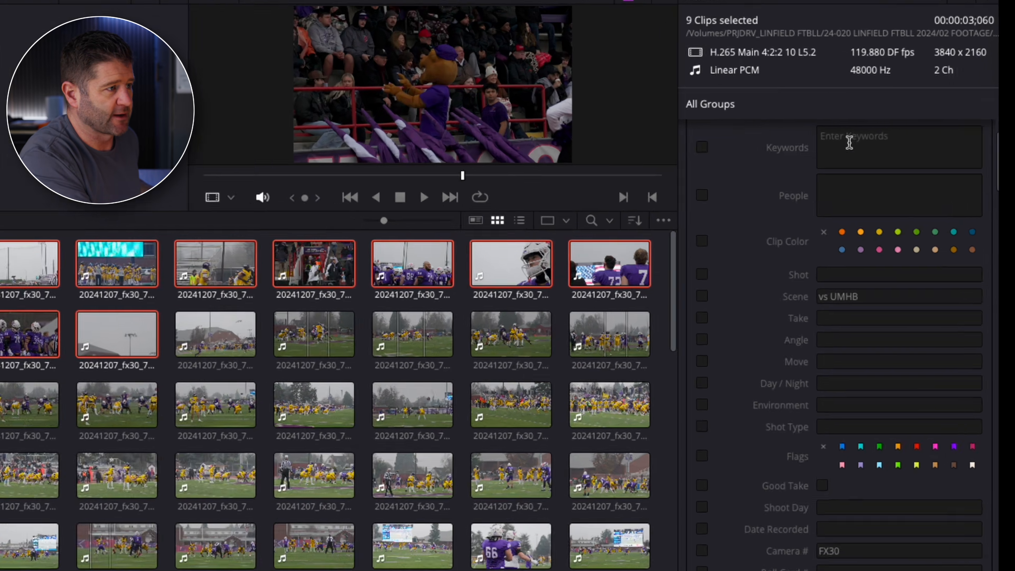
pyautogui.click(875, 131)
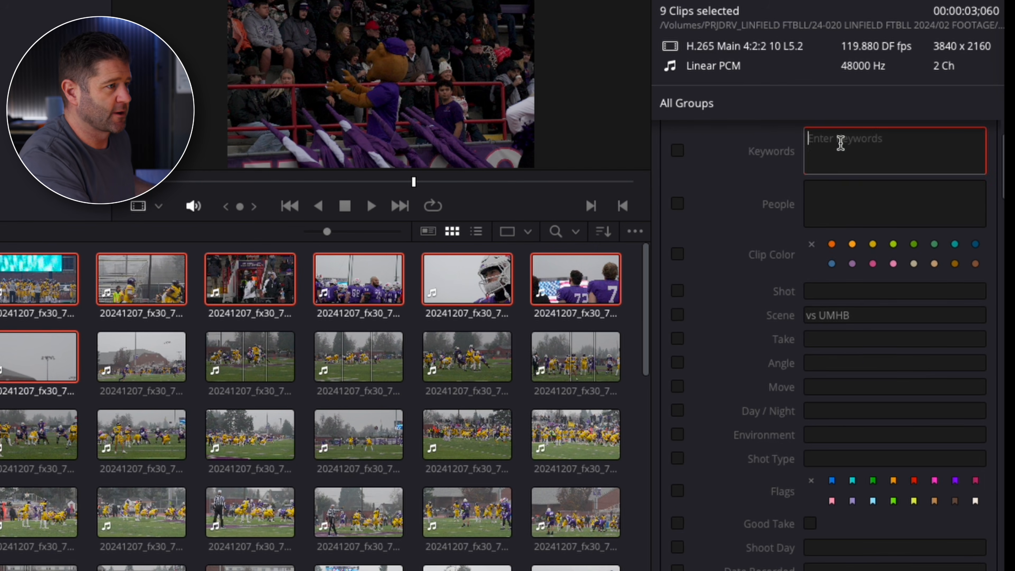
pyautogui.scroll(2, 875, 131)
pyautogui.write('pregame')
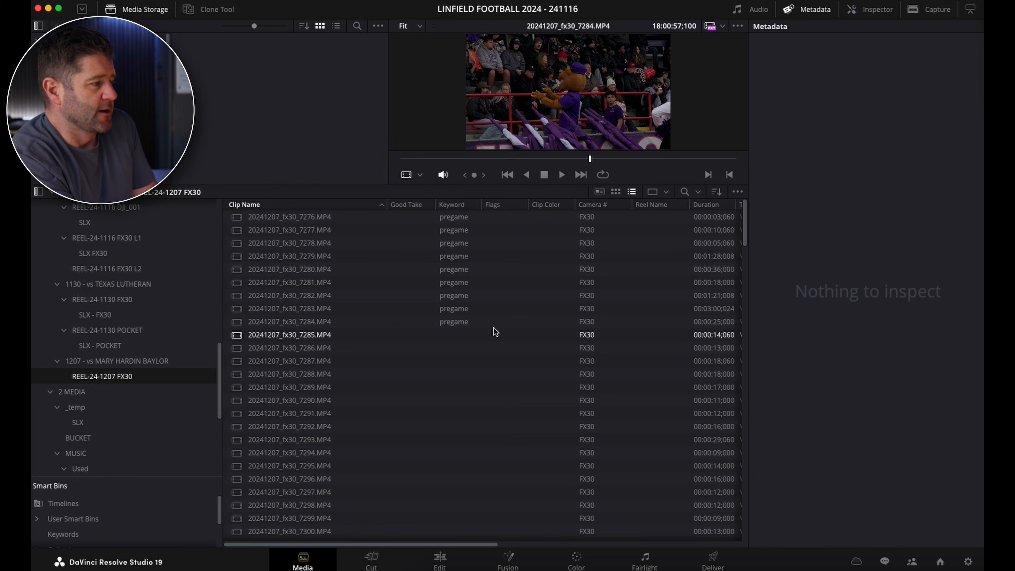
# Preview clip 20241207_fx30_7285.MP4 in the viewer.
pyautogui.click(296, 334)
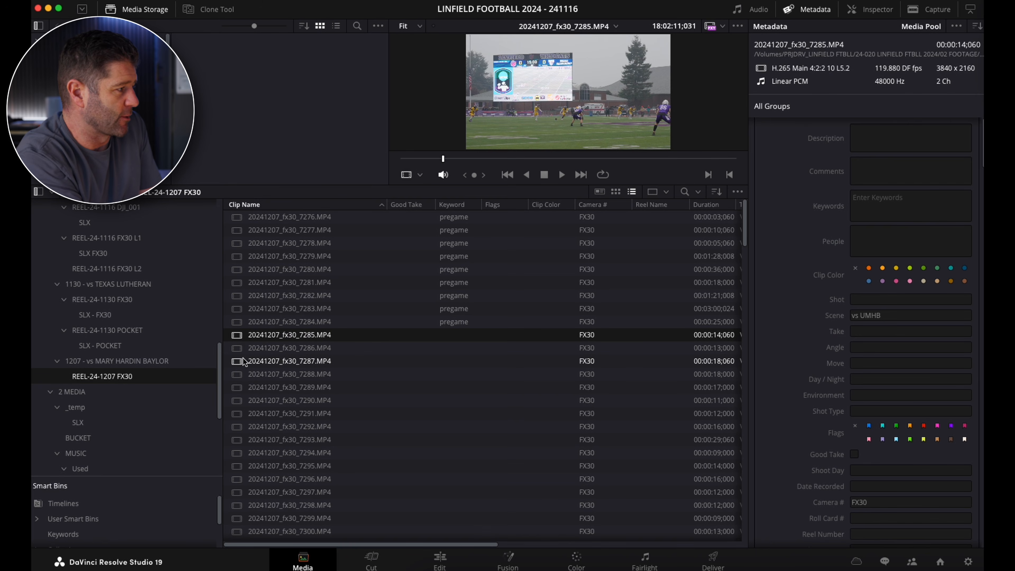
pyautogui.click(242, 348)
pyautogui.click(241, 338)
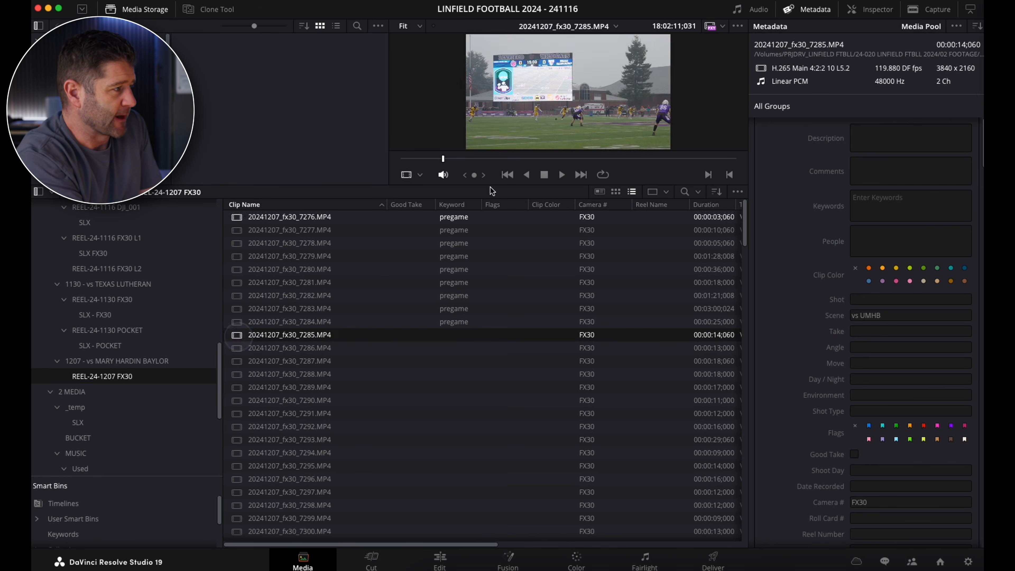
# Create a subclip of 20241207_fx30_7286.MP4 from 18:03:26;106 to 18:03:30;046, keeping the suggested name.
pyautogui.click(261, 346)
pyautogui.moveTo(554, 159); pyautogui.dragTo(626, 162)
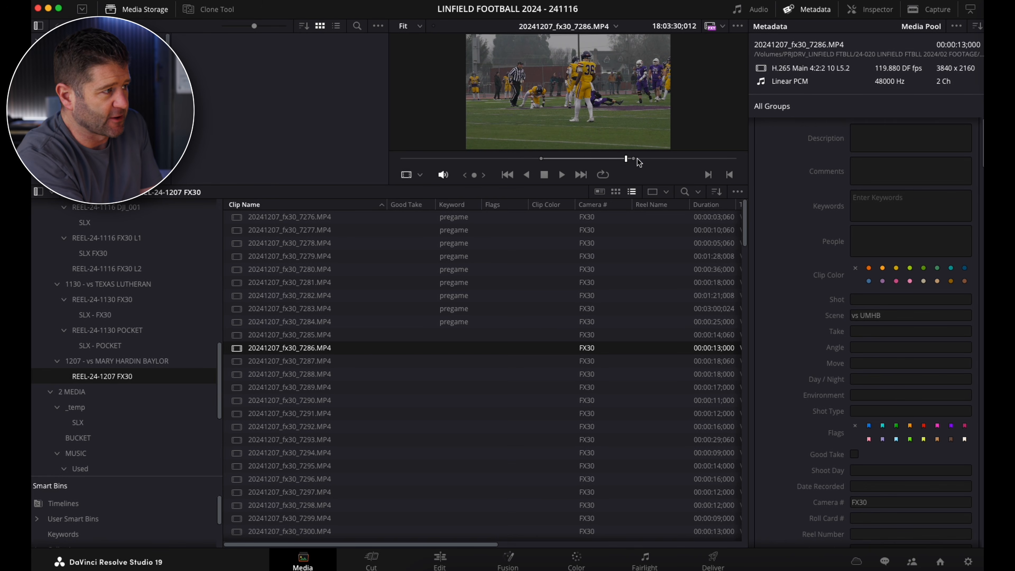
pyautogui.moveTo(622, 159); pyautogui.dragTo(543, 161)
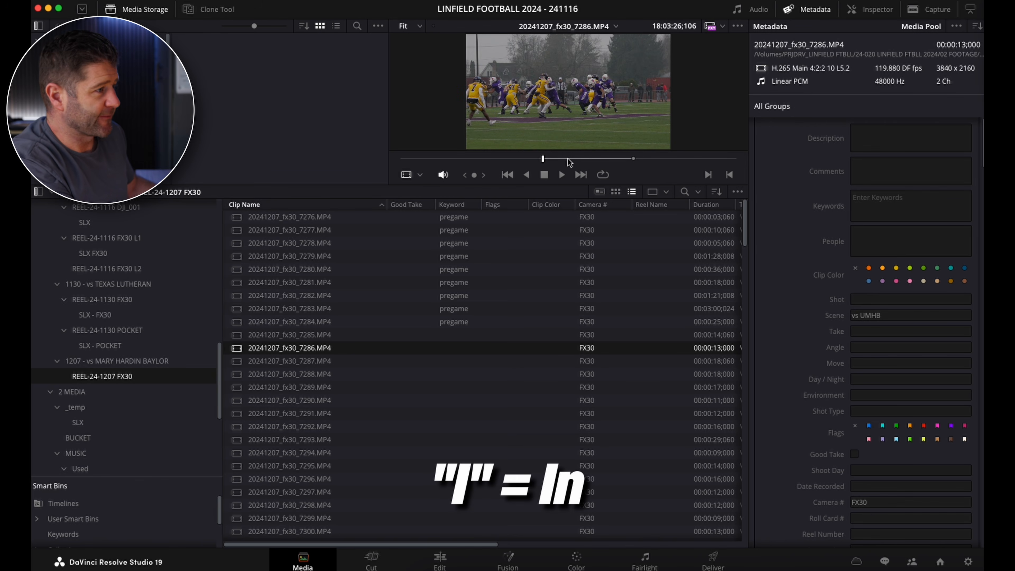
pyautogui.moveTo(579, 159); pyautogui.dragTo(634, 159)
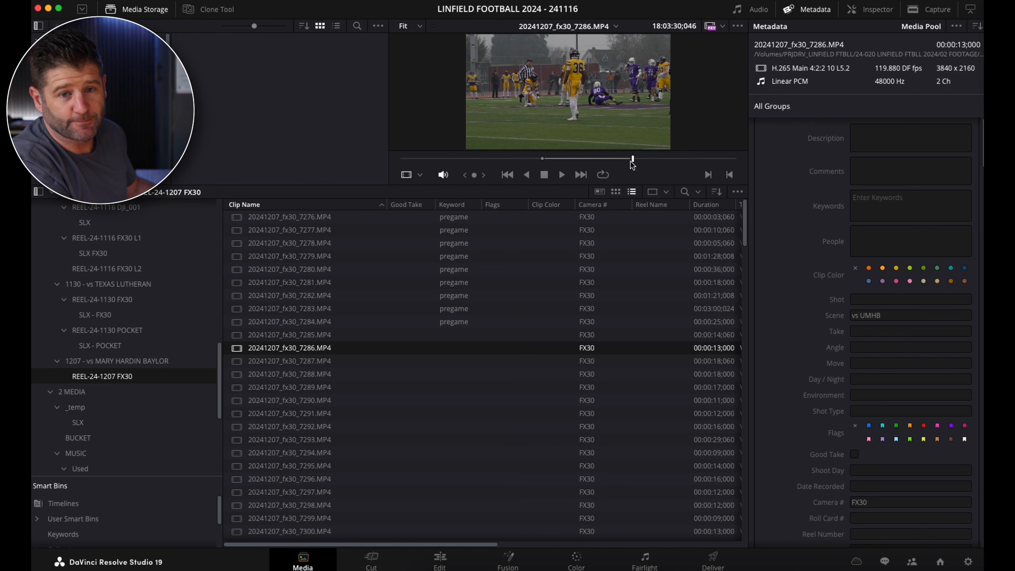
pyautogui.press('9')
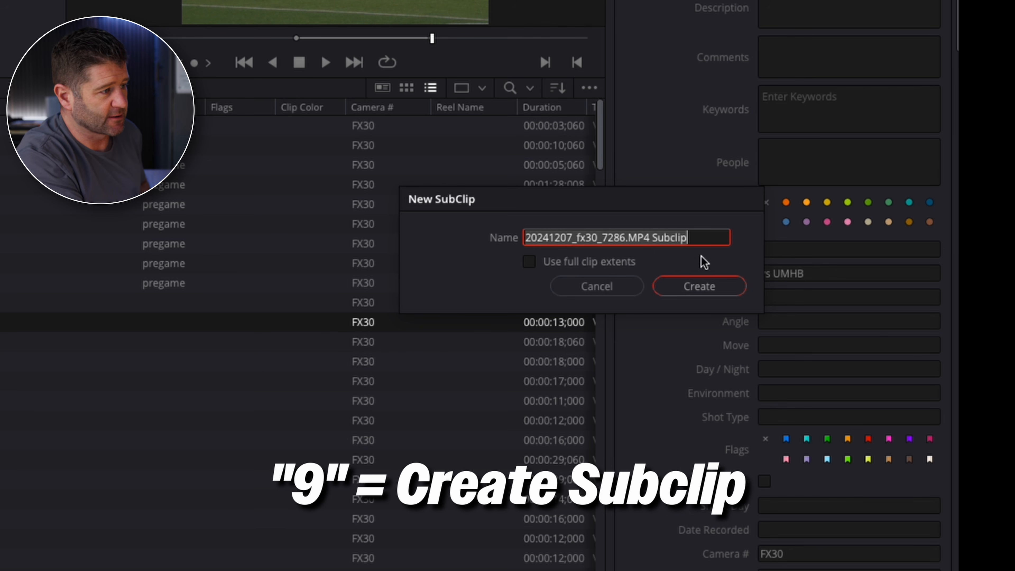
pyautogui.click(701, 286)
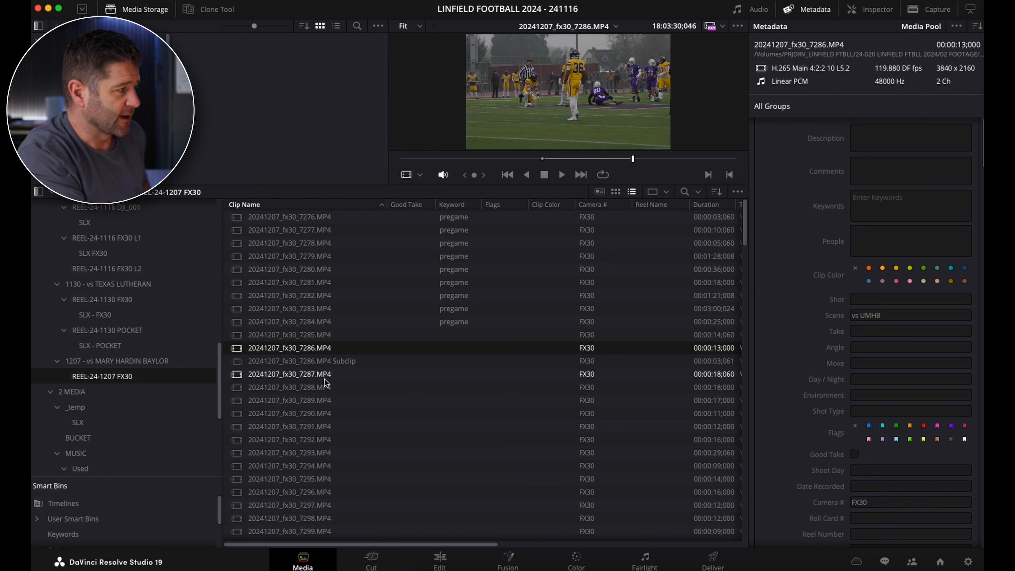
# Create a subclip about 6 seconds long from the usable action in 20241207_fx30_7287.MP4.
pyautogui.click(322, 375)
pyautogui.moveTo(541, 159); pyautogui.dragTo(519, 168)
pyautogui.hotkey('alt', 'b')
pyautogui.click(812, 324)
# Scrub through clip 20241207_fx30_7288.MP4 and the 20240921_fx30_5329.MP4 subclip in the SLX Fx30 bin to review their action.
pyautogui.click(313, 400)
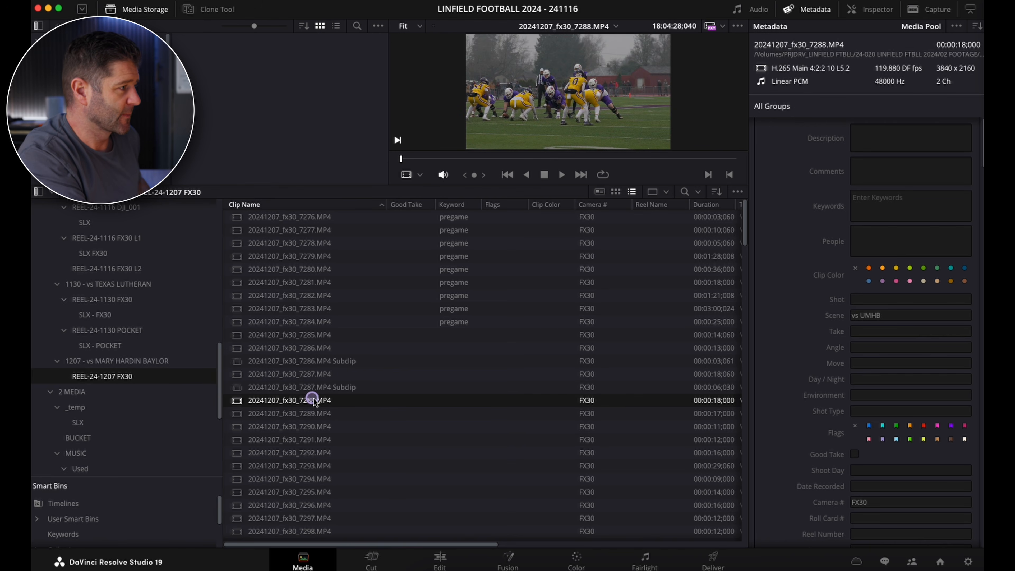
pyautogui.moveTo(583, 159); pyautogui.dragTo(650, 166)
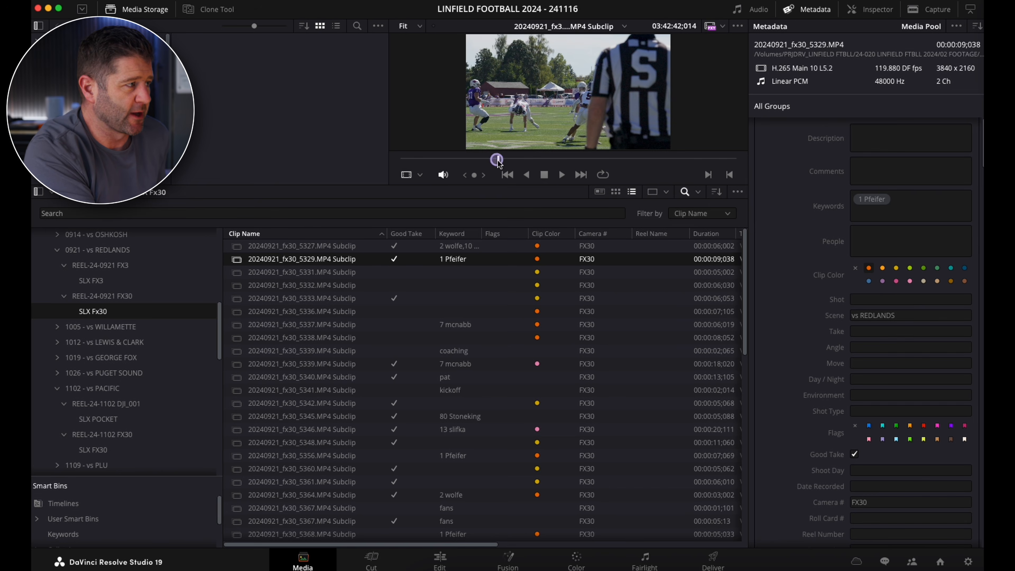
pyautogui.moveTo(498, 164); pyautogui.dragTo(687, 167)
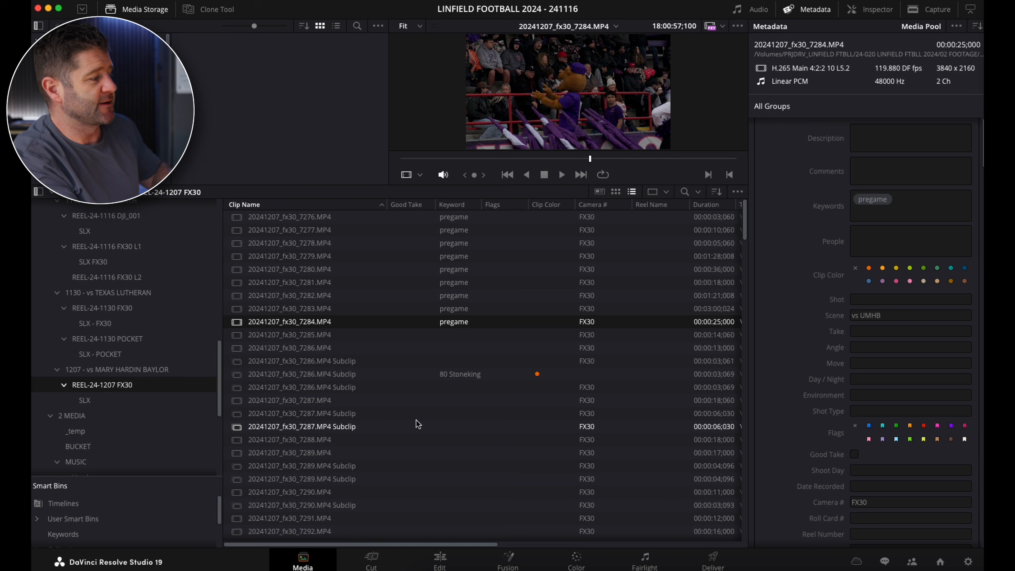
# Filter the REEL-24-1207 FX30 bin by clip name for "sub".
pyautogui.scroll(-20, 401, 451)
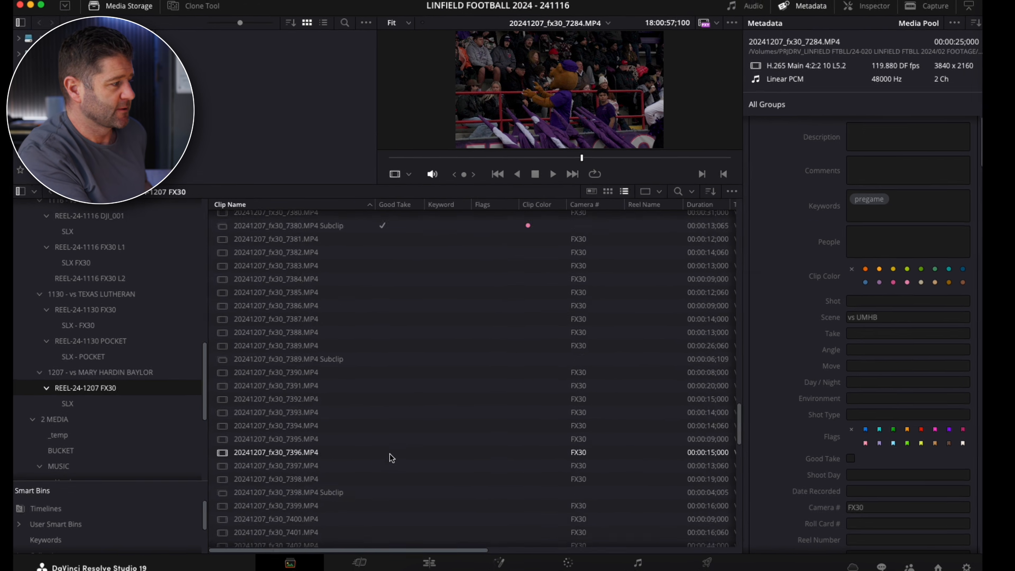
pyautogui.scroll(-15, 397, 457)
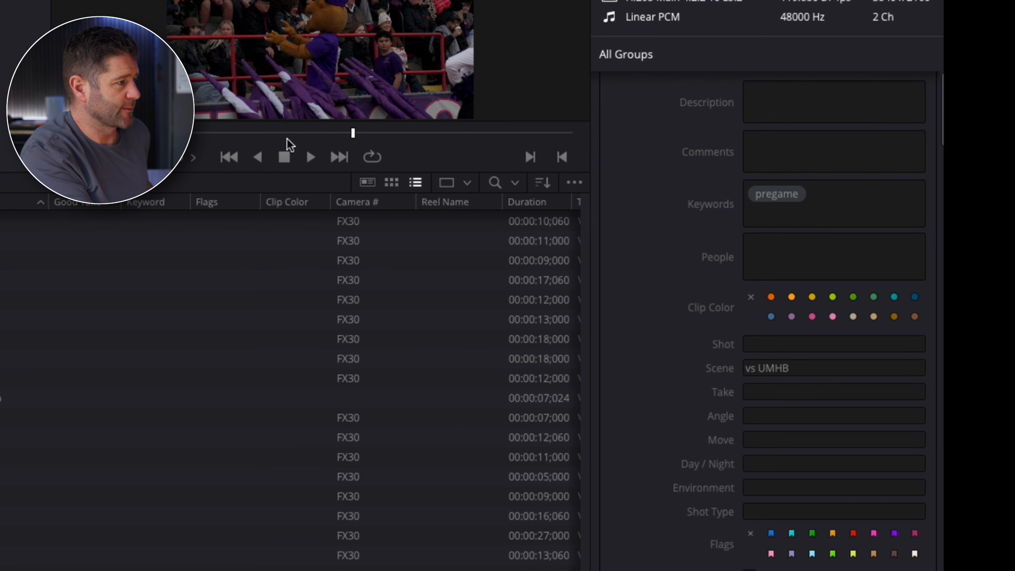
pyautogui.click(495, 183)
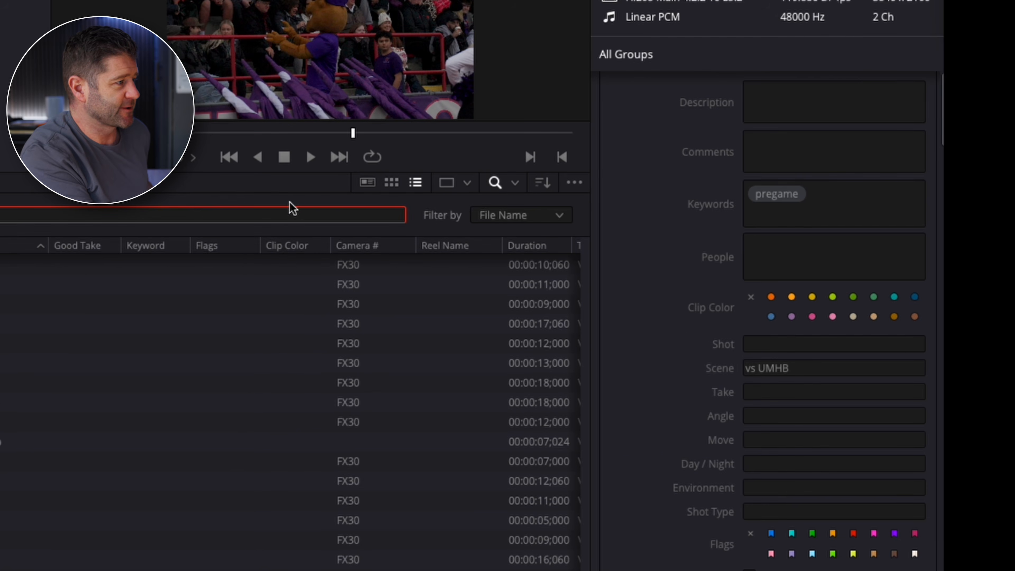
pyautogui.write('sub')
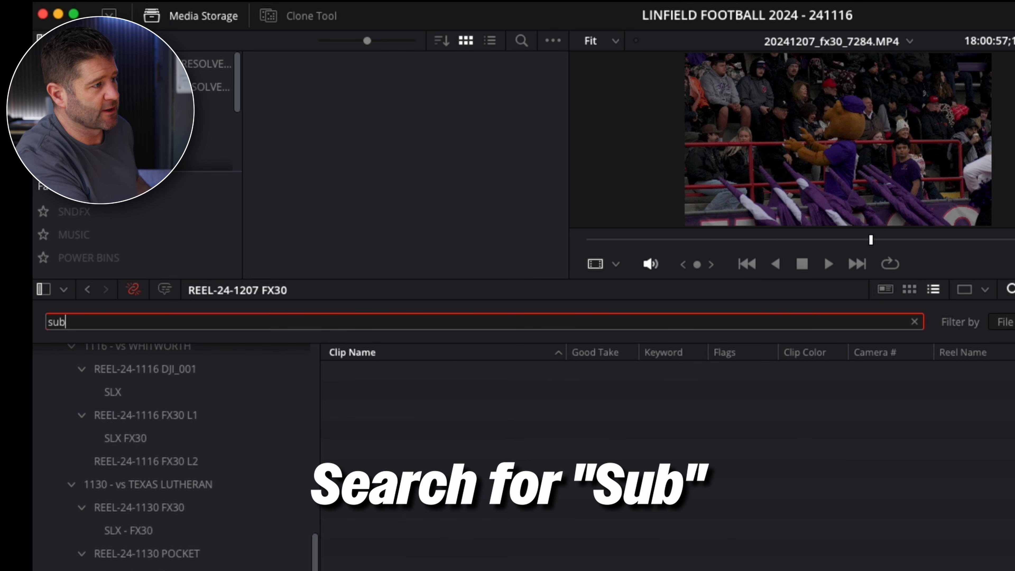
pyautogui.click(1005, 322)
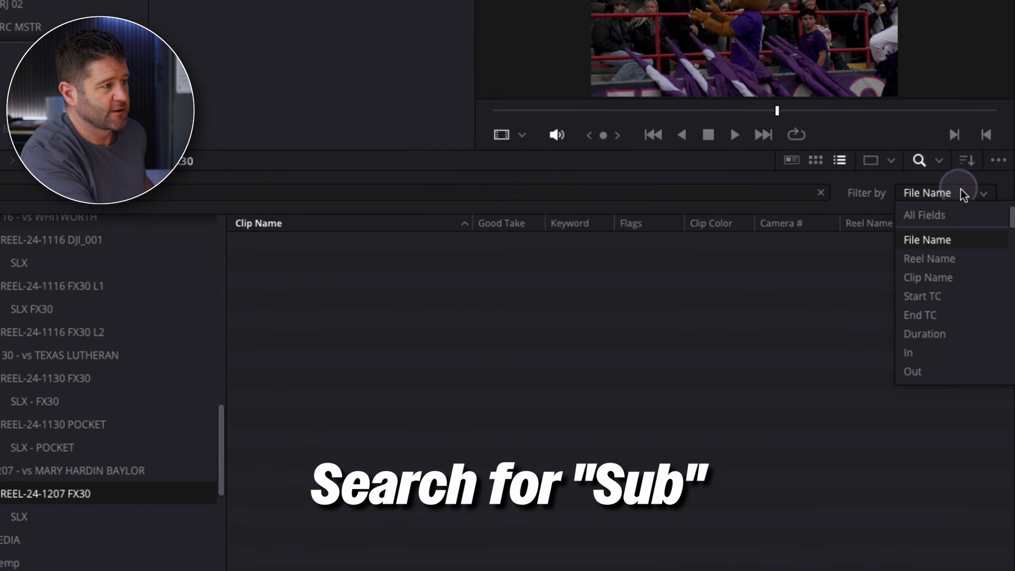
pyautogui.click(1007, 406)
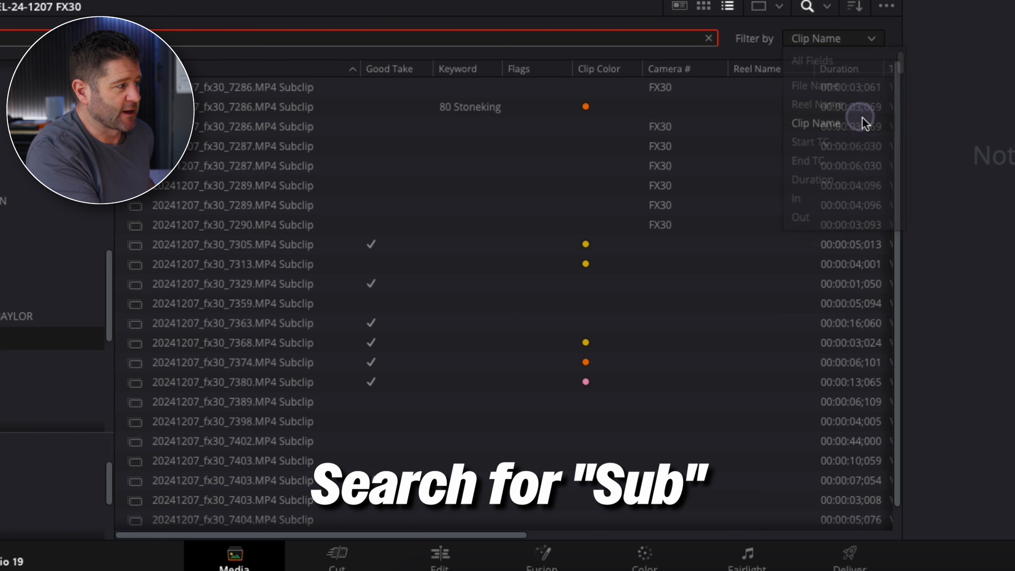
# Move all the filtered subclips into the SLX bin under REEL-24-1207 FX30.
pyautogui.click(288, 247)
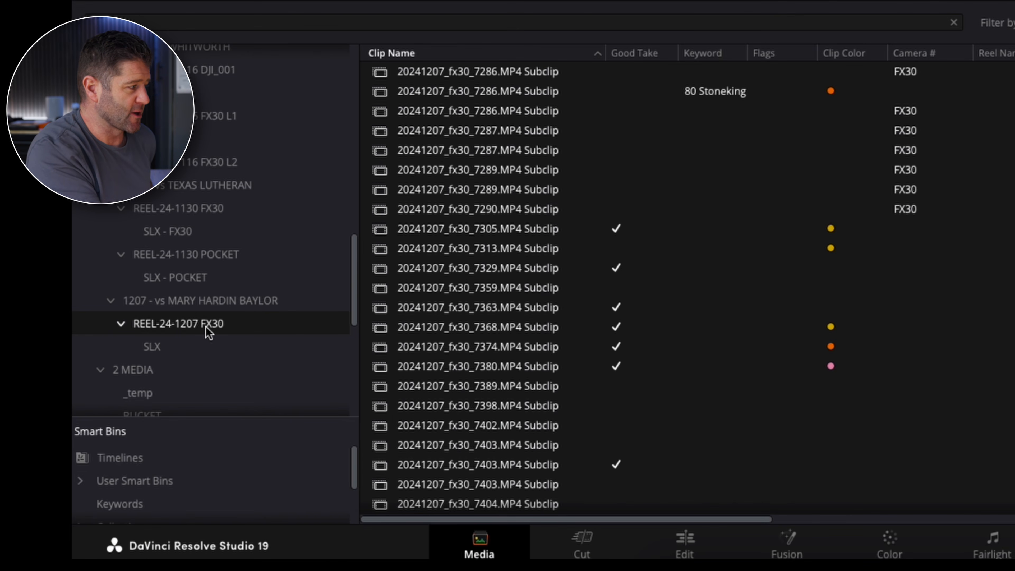
pyautogui.moveTo(385, 271); pyautogui.dragTo(154, 347)
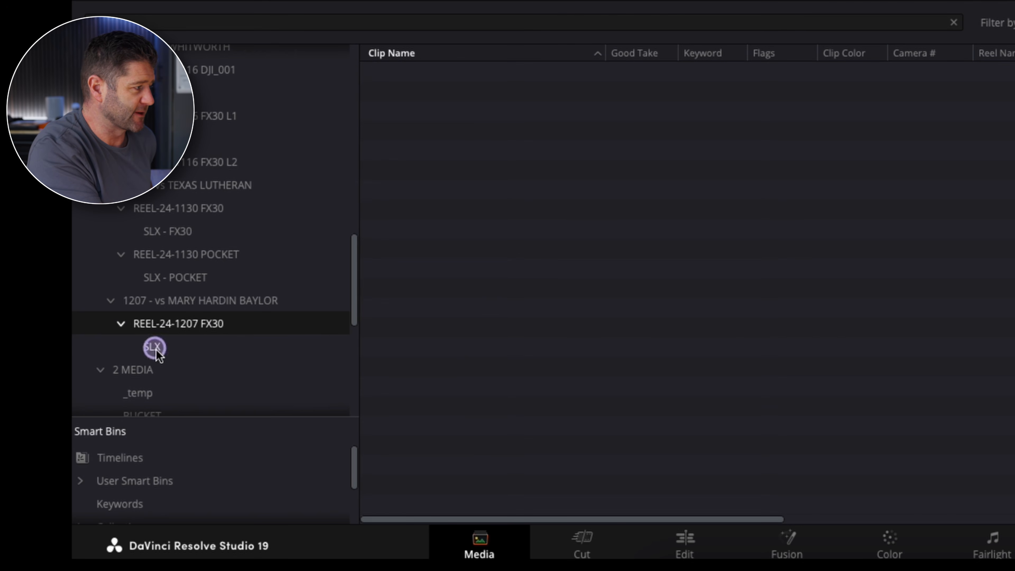
# Open the SLX bin under REEL-24-1207 FX30 and preview its first 20241207_fx30_7286.MP4 subclip.
pyautogui.click(215, 325)
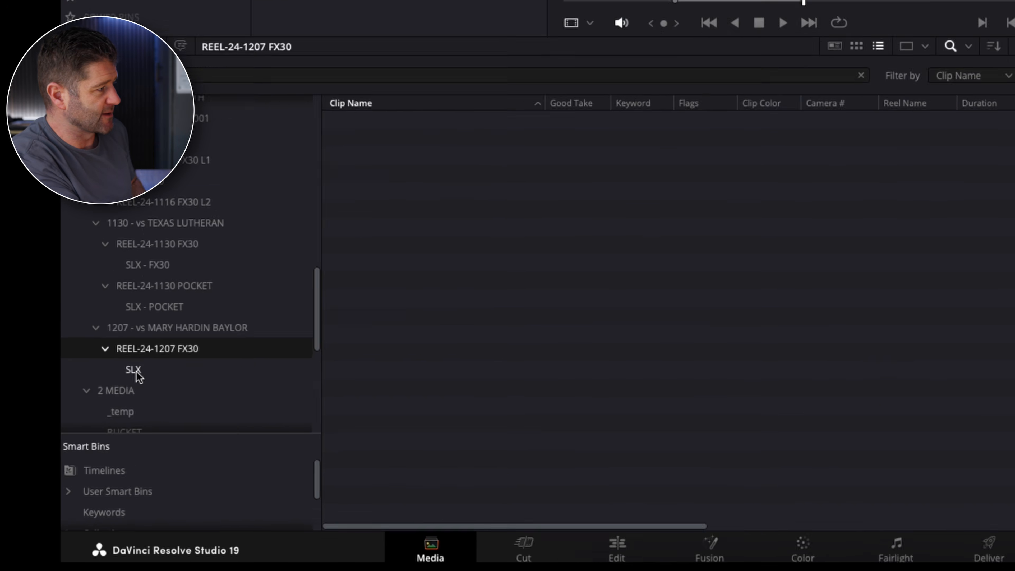
pyautogui.click(170, 365)
pyautogui.click(117, 416)
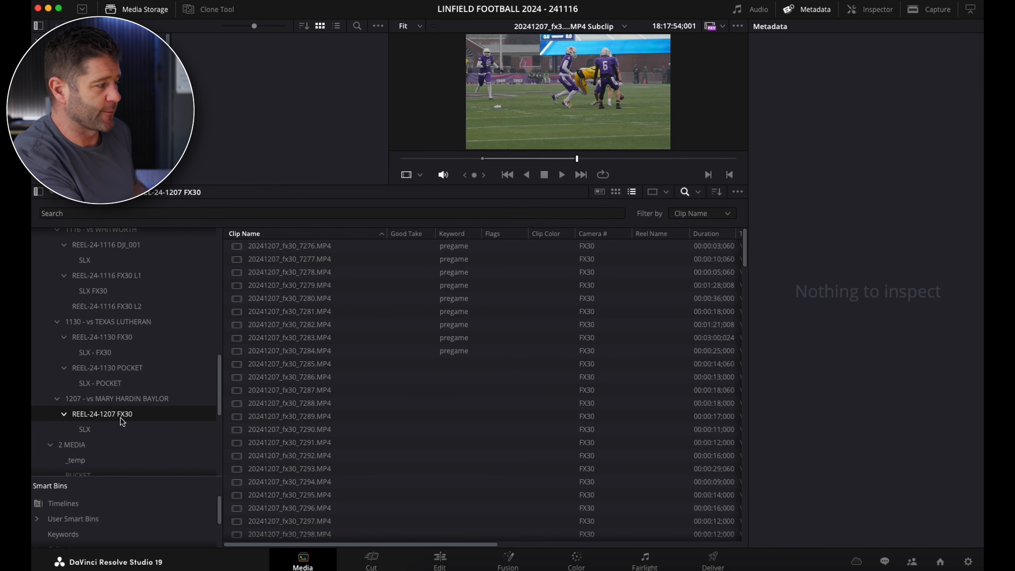
pyautogui.click(85, 429)
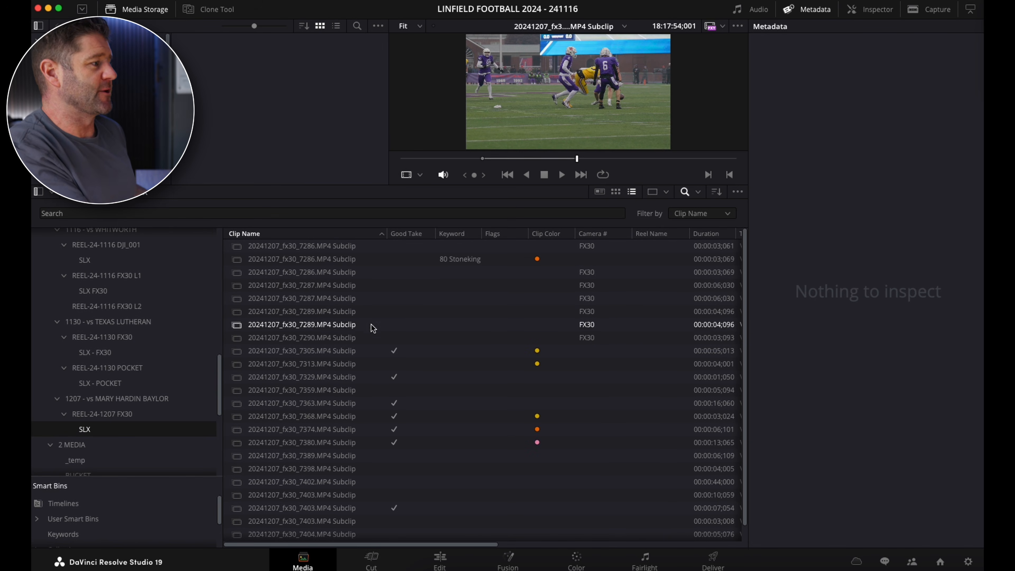
pyautogui.click(333, 245)
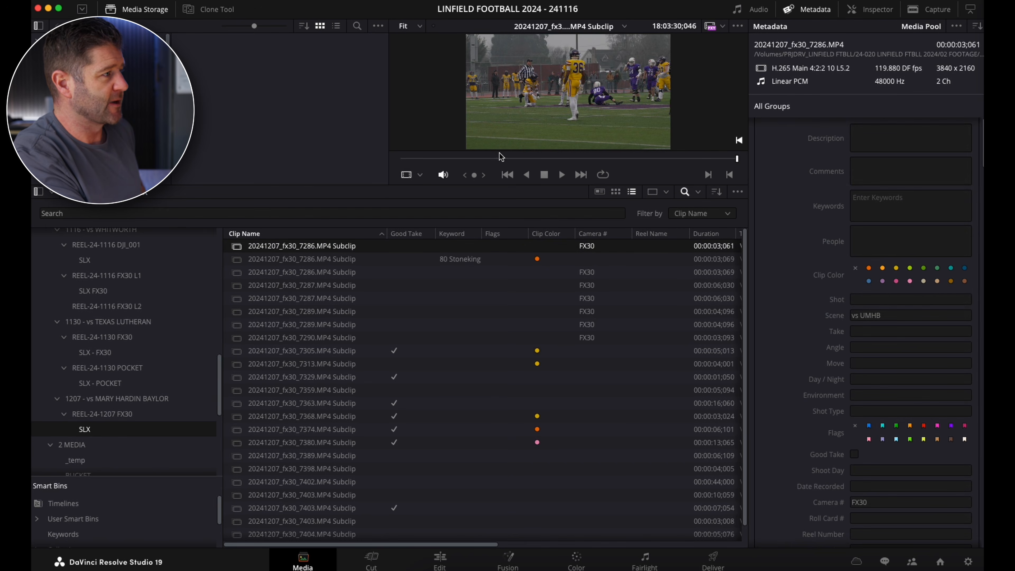
# Review the clip colors and good-take marks of the SLX subclips, sorting by clip color and back by clip name.
pyautogui.click(554, 234)
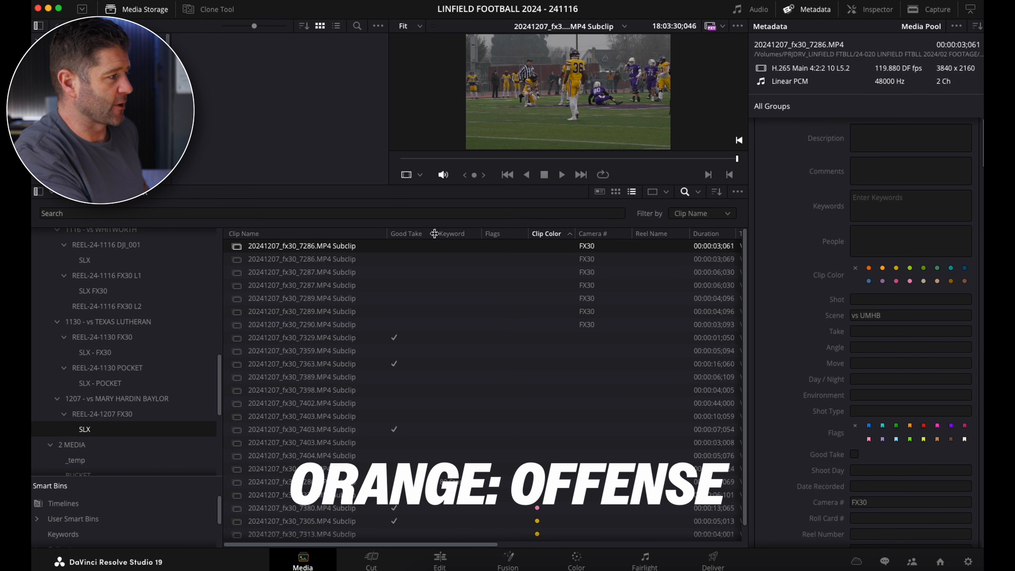
pyautogui.click(315, 235)
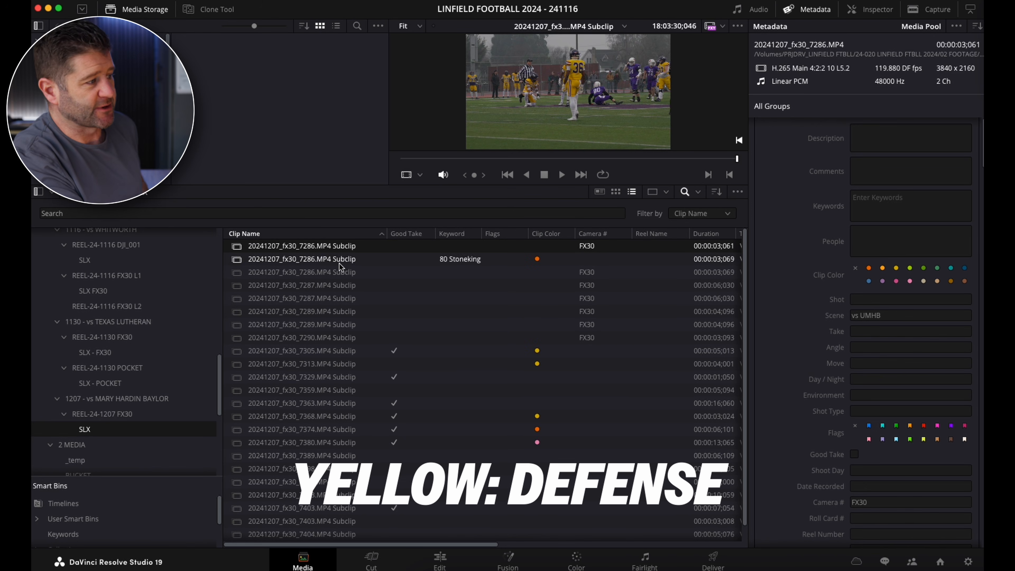
pyautogui.click(542, 444)
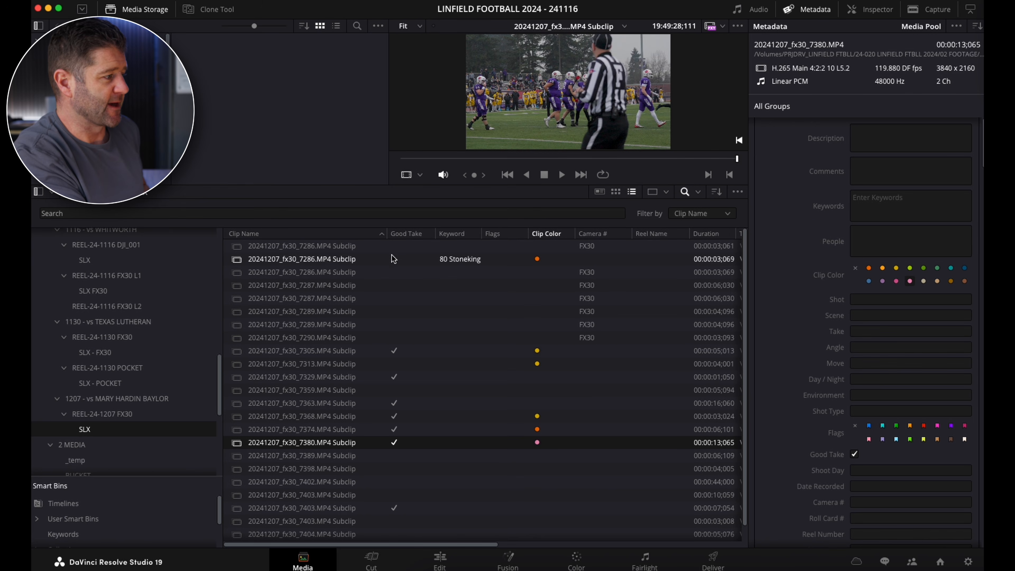
pyautogui.click(396, 351)
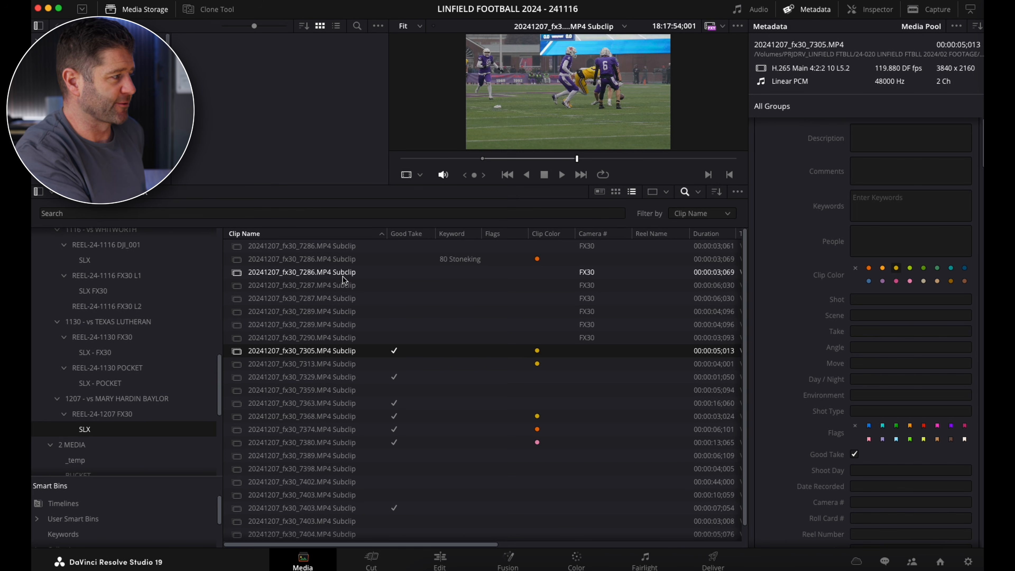
# Review the third 20241207_fx30_7286.MP4 subclip and set its clip color to orange for offense.
pyautogui.click(344, 273)
pyautogui.moveTo(533, 160)
pyautogui.mouseDown()
pyautogui.moveTo(605, 153)
pyautogui.moveTo(531, 149)
pyautogui.mouseUp()
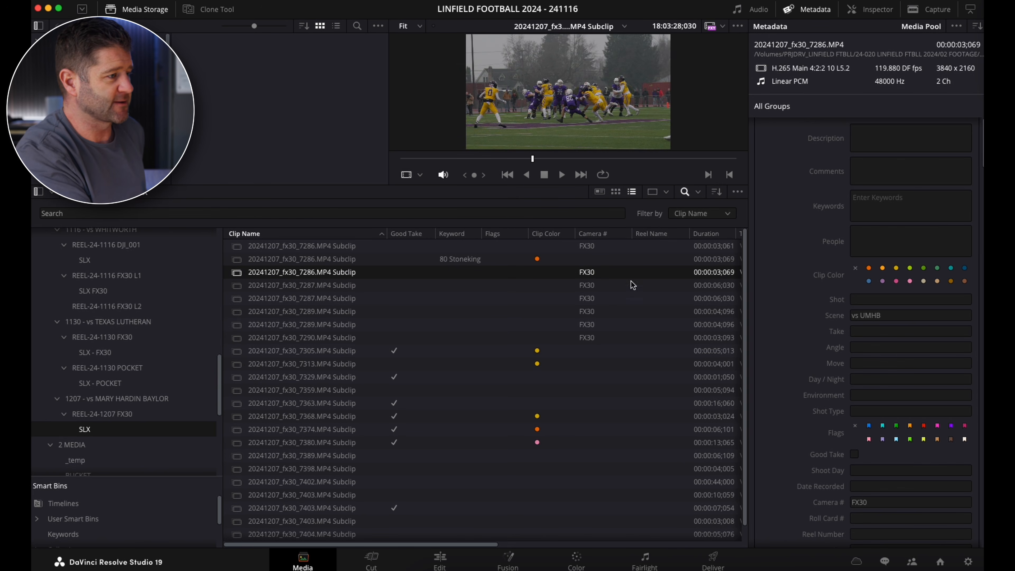
pyautogui.click(870, 267)
pyautogui.moveTo(550, 159); pyautogui.dragTo(607, 170)
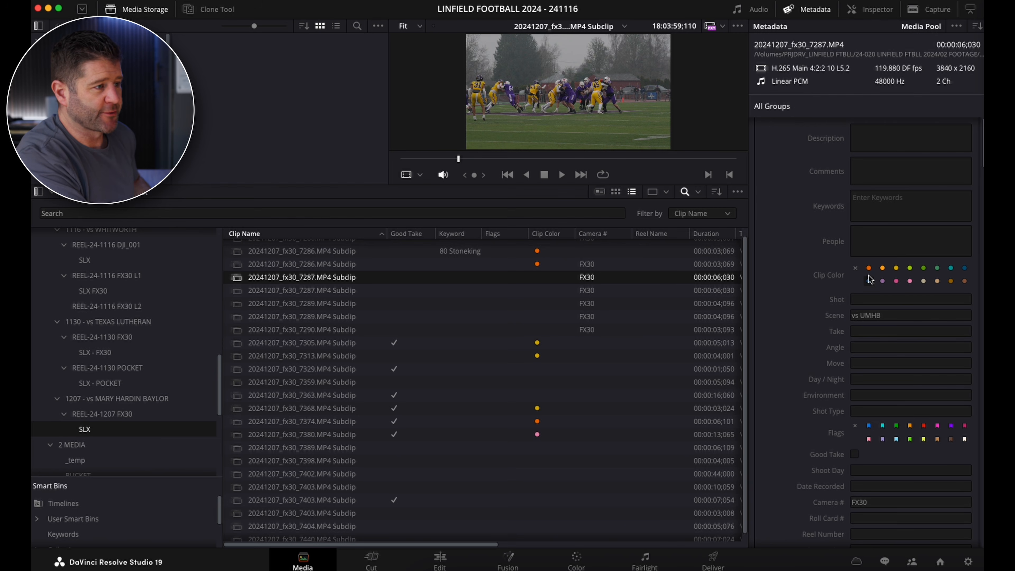
# Set the first 20241207_fx30_7287.MP4 subclip's clip color to orange and add the existing keyword for the number 7 offensive player.
pyautogui.click(869, 267)
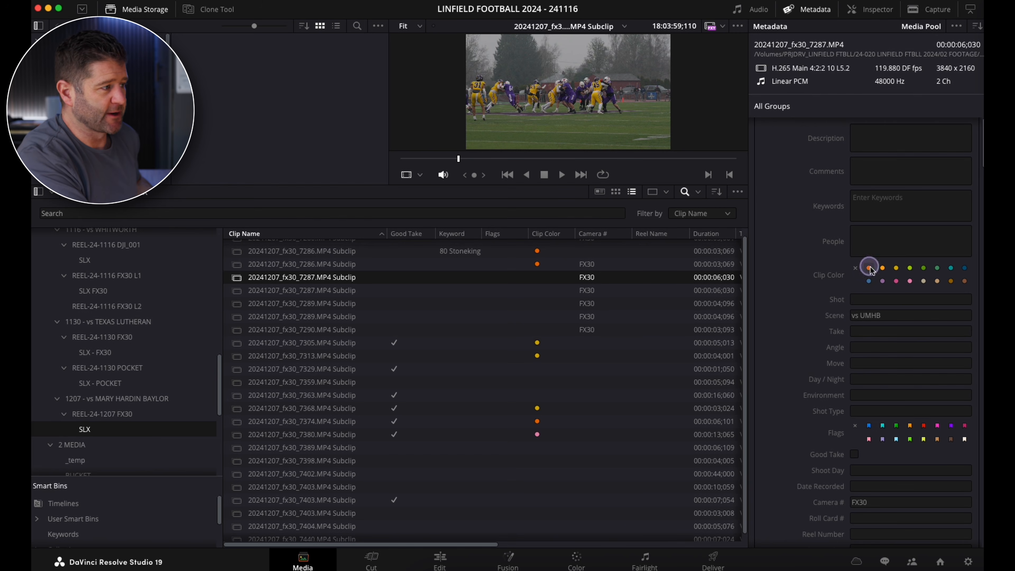
pyautogui.click(451, 277)
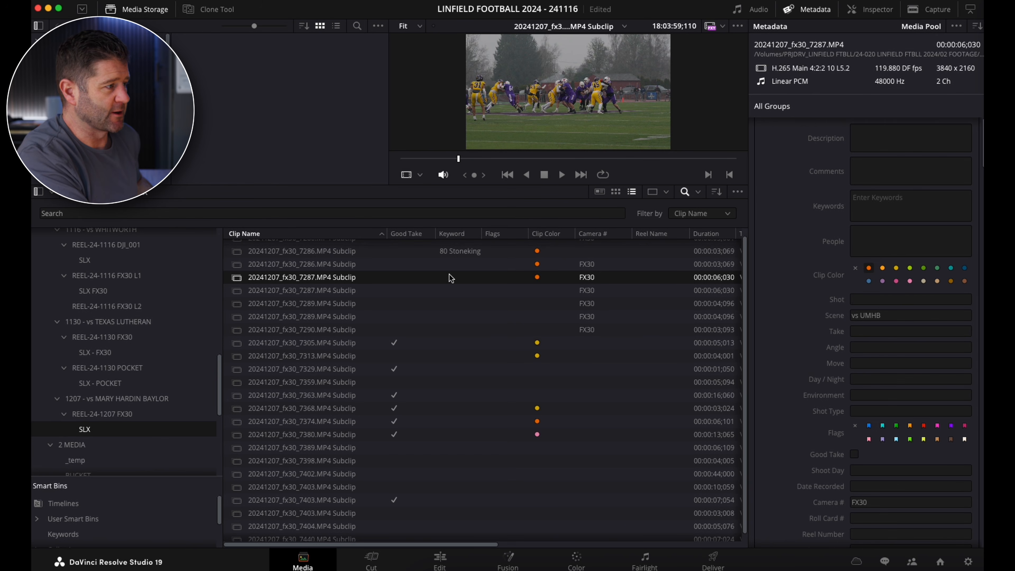
pyautogui.click(859, 202)
pyautogui.write('7')
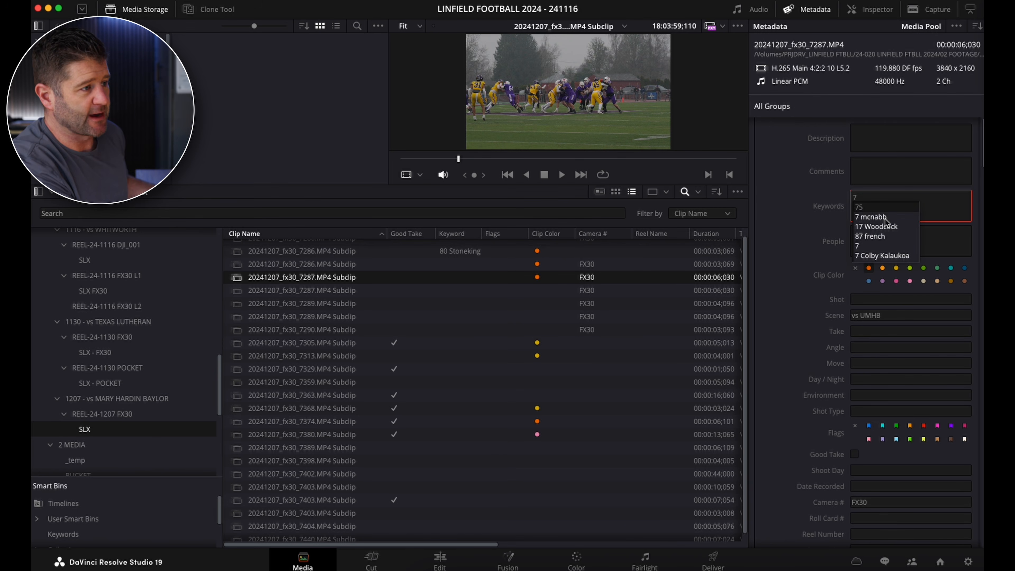
pyautogui.click(875, 217)
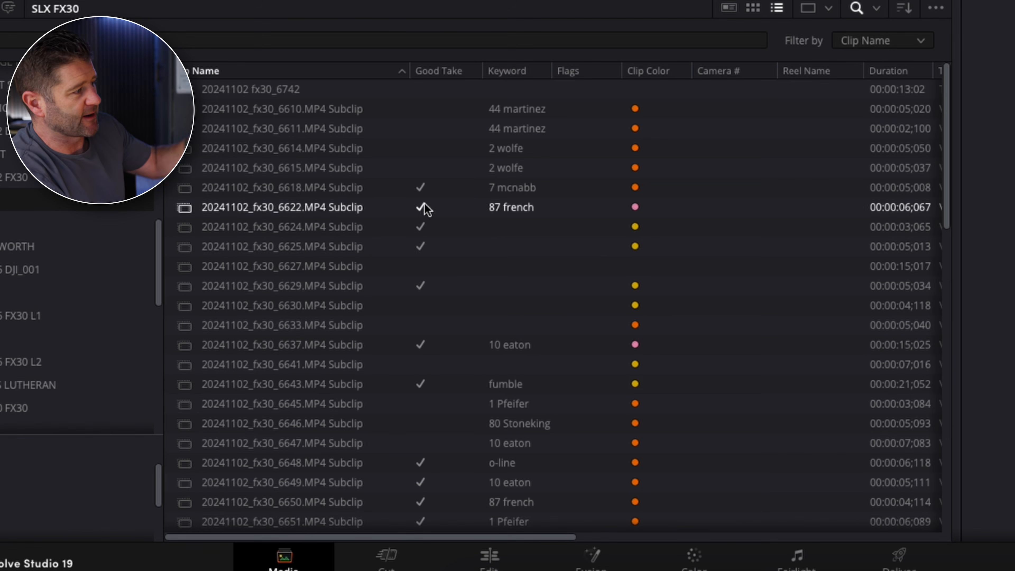
# Look through the SLX FX30 bin of REEL-24-1102 FX30 to examine the subclips' keywords, clip colors, good takes and flags.
pyautogui.scroll(-1, 434, 465)
pyautogui.scroll(1, 434, 465)
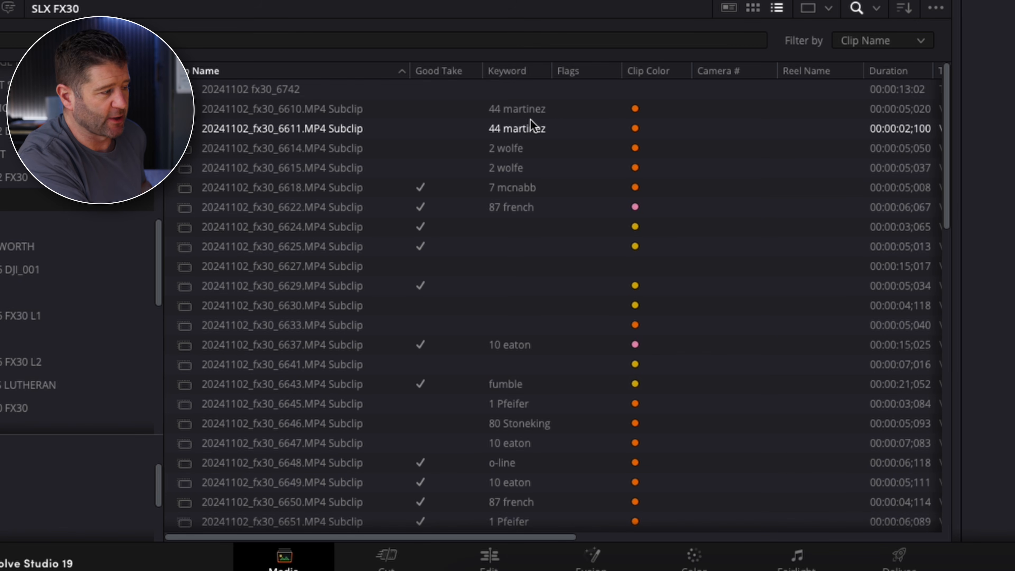
pyautogui.scroll(-1, 552, 240)
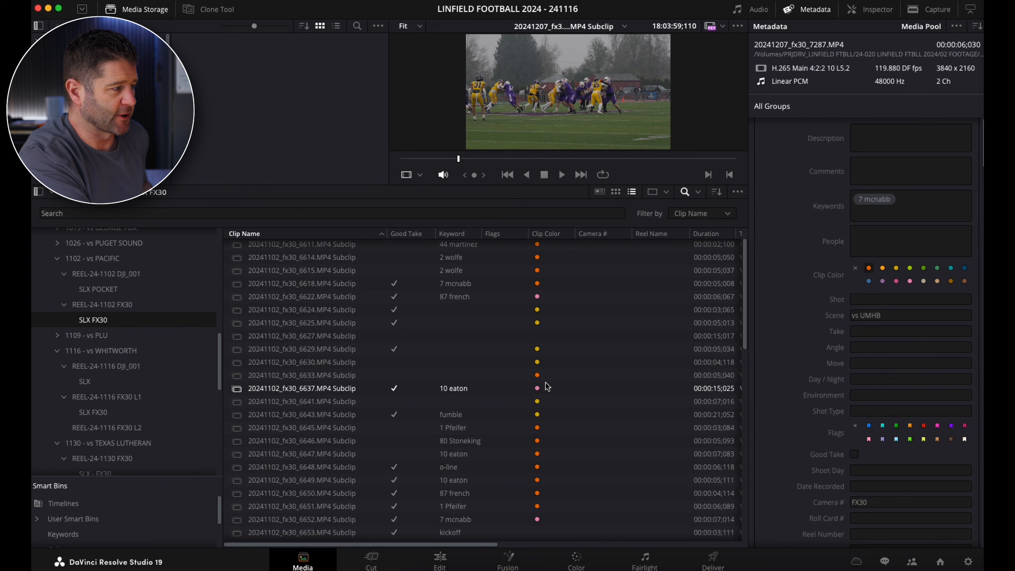
pyautogui.scroll(-2, 528, 394)
pyautogui.scroll(-2, 528, 396)
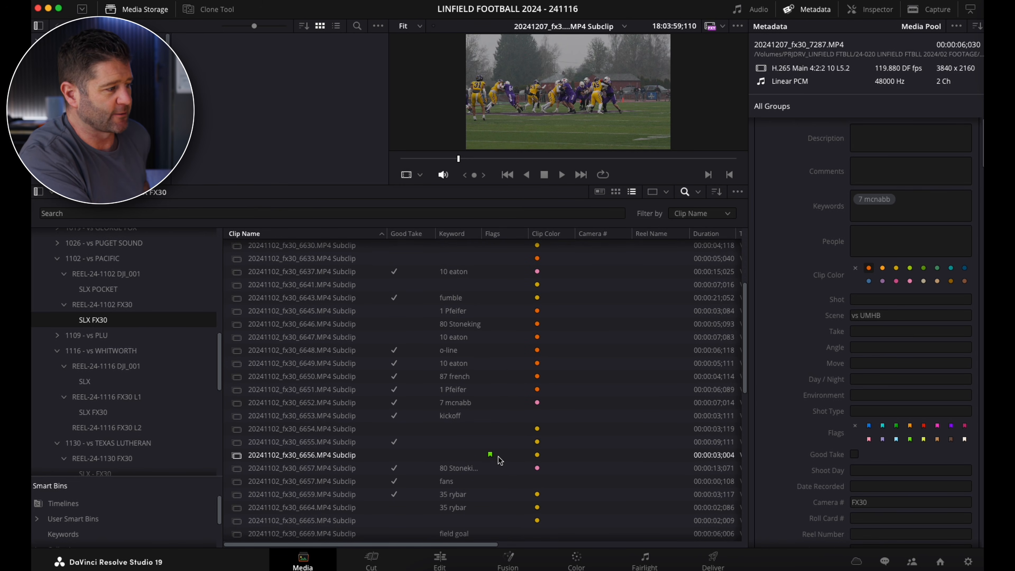
pyautogui.click(501, 457)
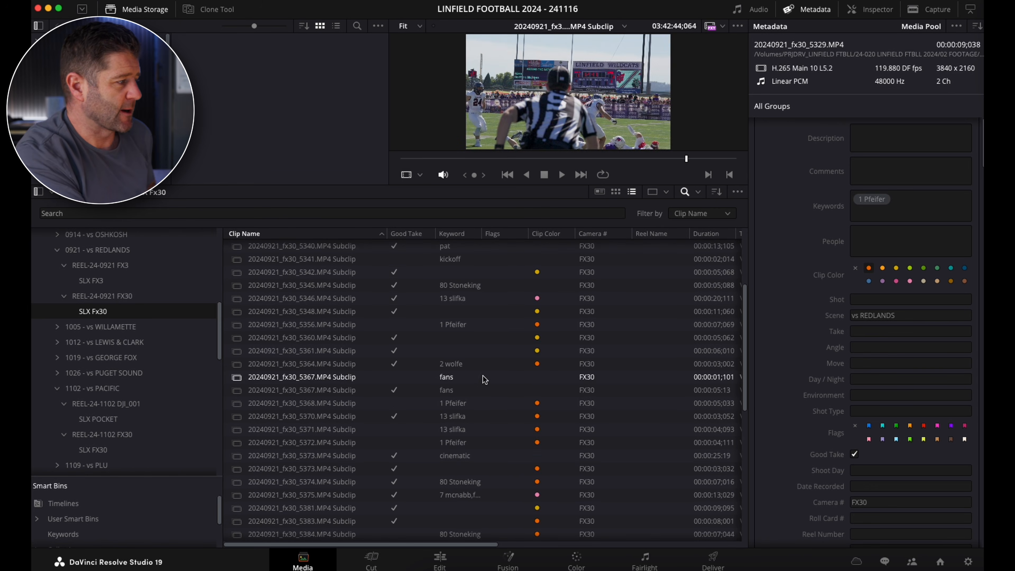
# Preview the subclips with the fans and cinematic keywords in the SLX Fx30 bin of REEL-24-0921 FX30.
pyautogui.click(359, 381)
pyautogui.click(356, 390)
pyautogui.click(452, 378)
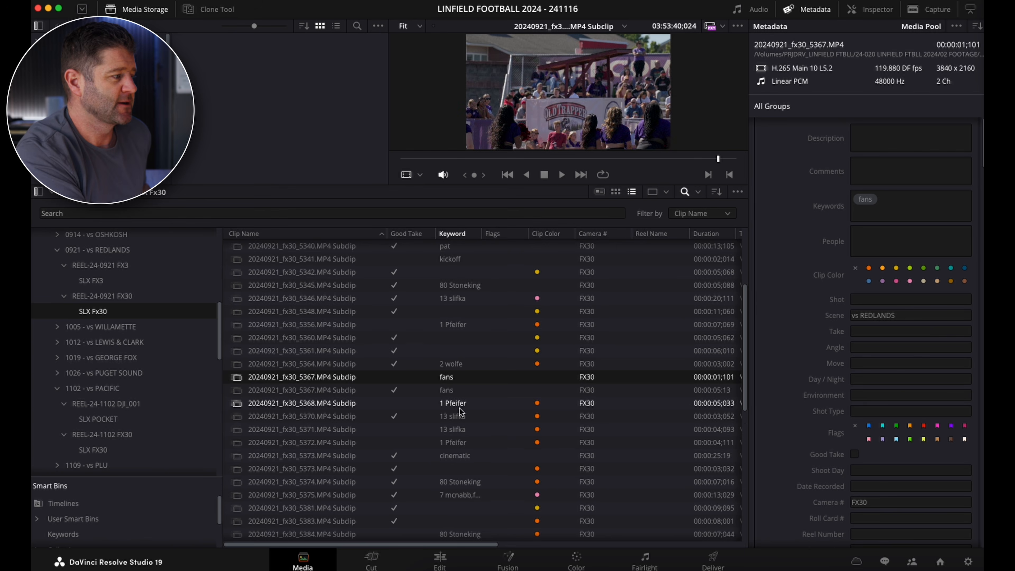
pyautogui.scroll(-2, 460, 412)
pyautogui.click(472, 425)
# Look through the remaining REEL-24-0921 FX30 subclips to examine their keywords, good takes and clip colors.
pyautogui.scroll(-2, 473, 430)
pyautogui.scroll(-4, 472, 431)
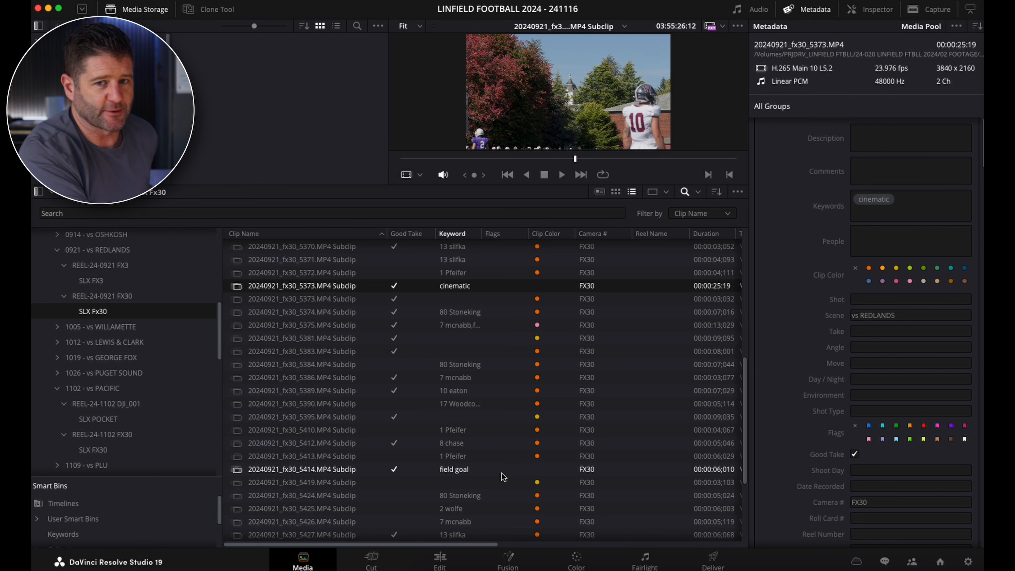
pyautogui.scroll(-1, 503, 478)
pyautogui.scroll(-3, 503, 477)
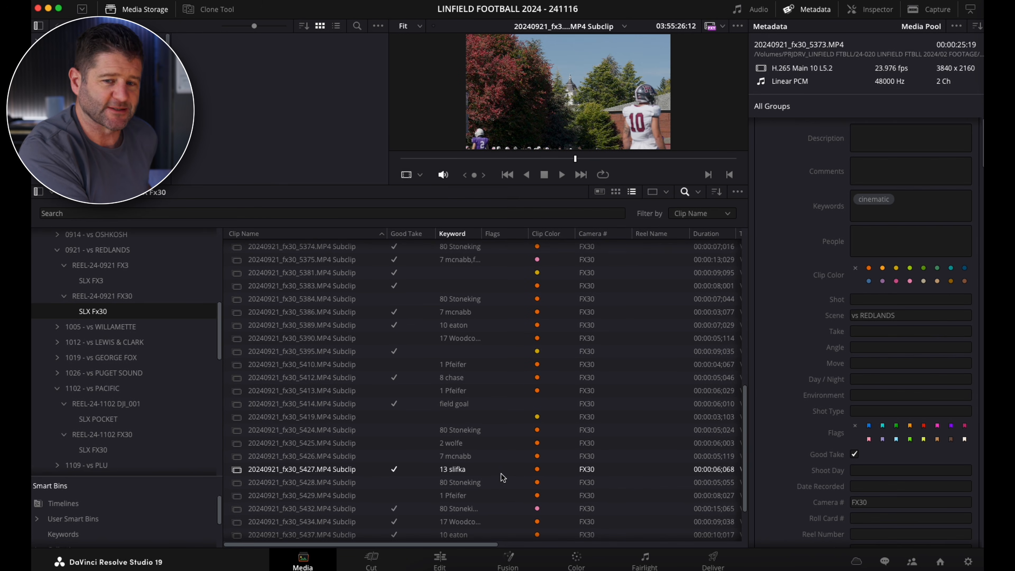
pyautogui.scroll(-4, 503, 478)
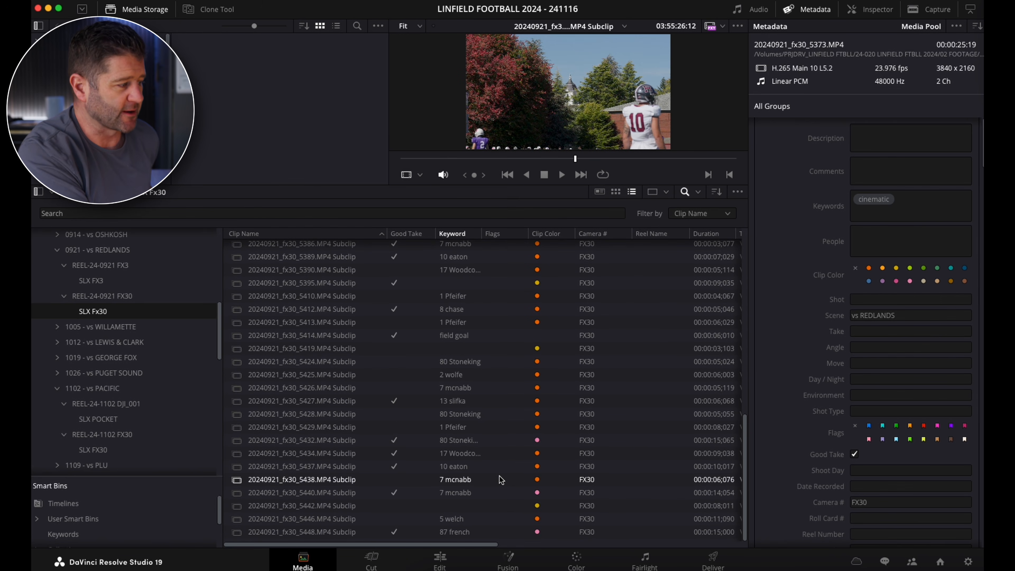
pyautogui.scroll(20, 502, 480)
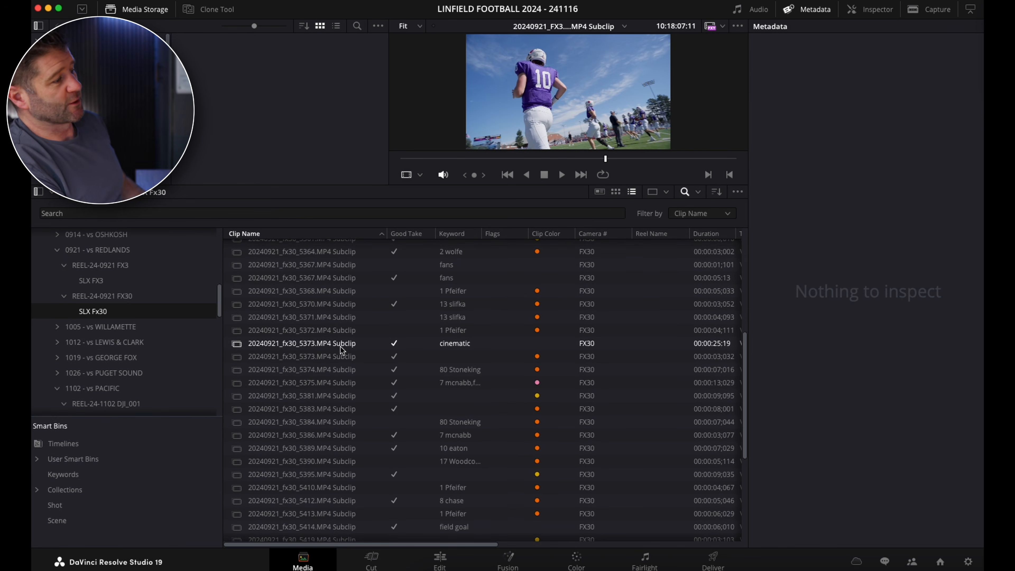
pyautogui.scroll(-3, 341, 348)
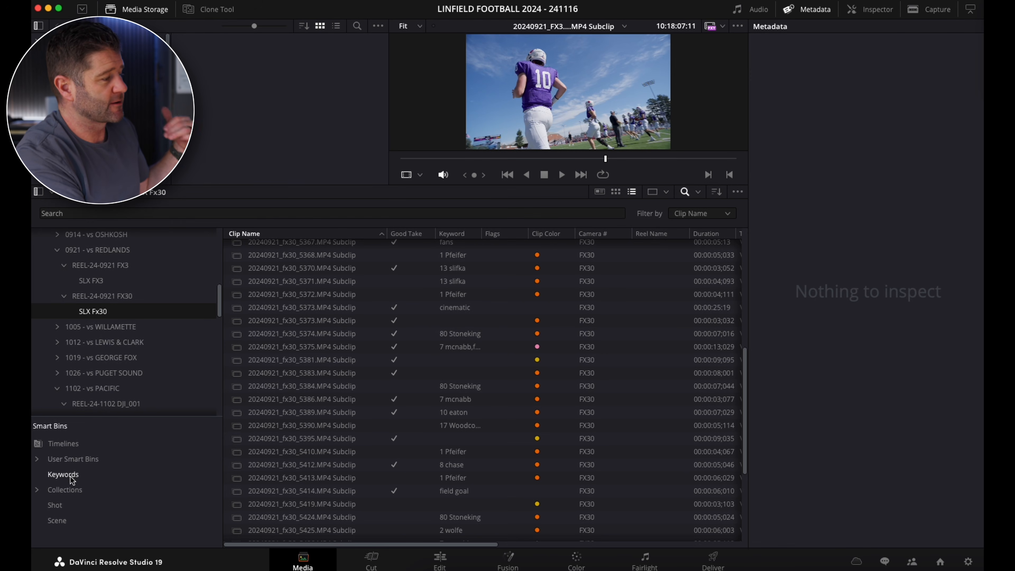
# Sort the SLX Fx30 bin by good take and select every good-take subclip from 20240921_fx30_5327.MP4 to 20240921_fx30_5448.MP4.
pyautogui.click(419, 234)
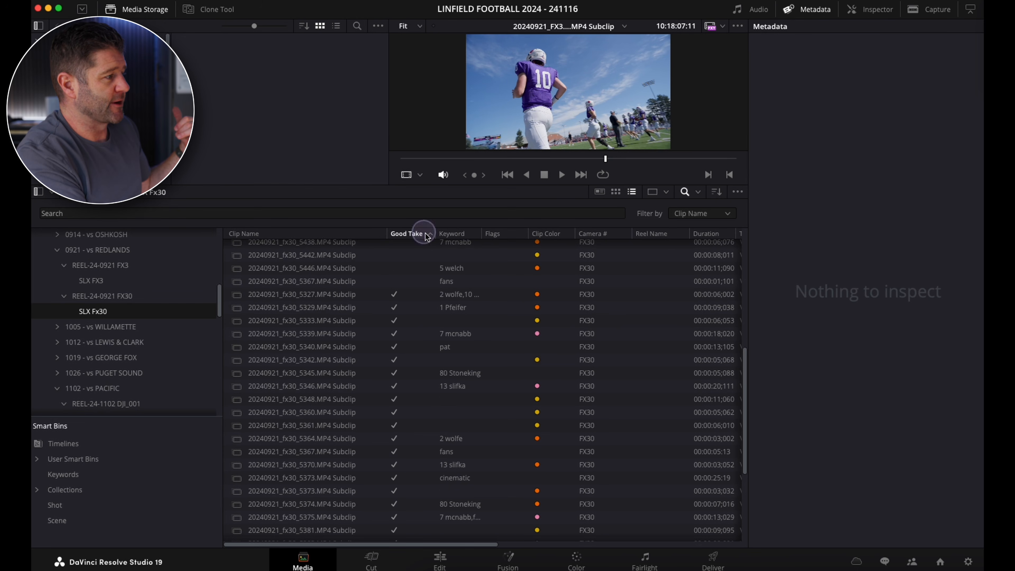
pyautogui.click(365, 296)
pyautogui.scroll(-4, 364, 349)
pyautogui.keyDown('shift'); pyautogui.click(346, 532); pyautogui.keyUp('shift')
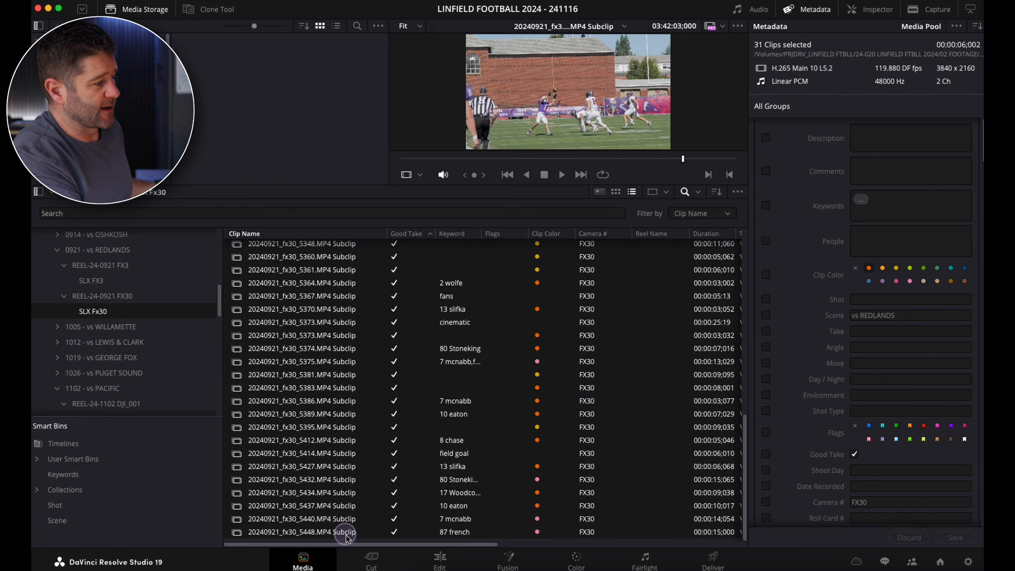